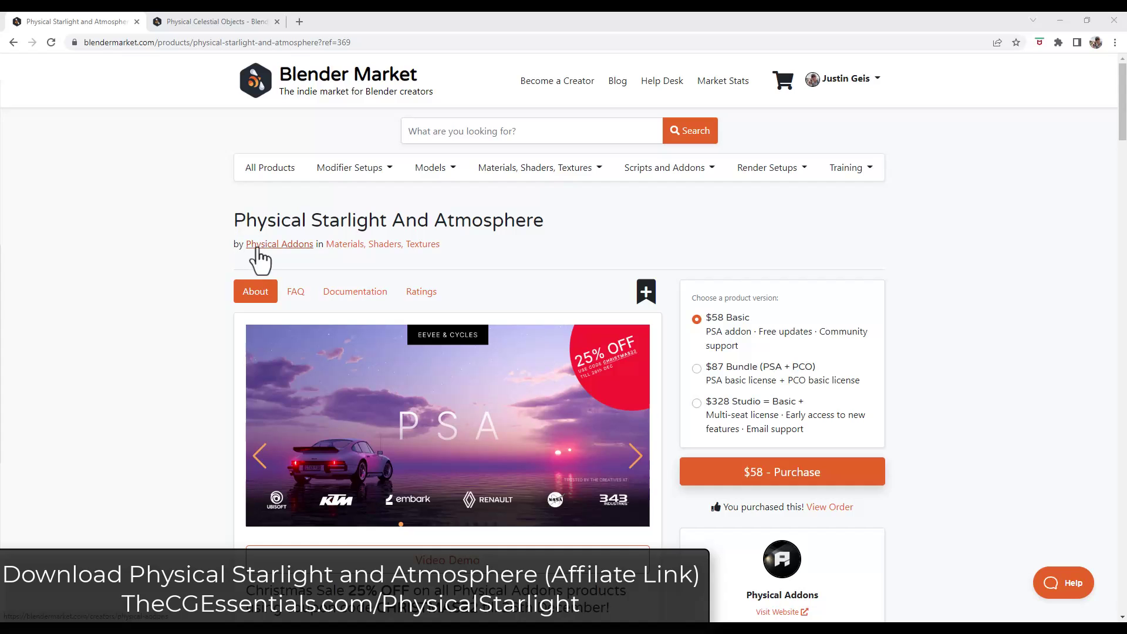
Step: Browse the Physical Addons site, including the Physical Celestial Objects product page
scroll(182, 265, "down", 2)
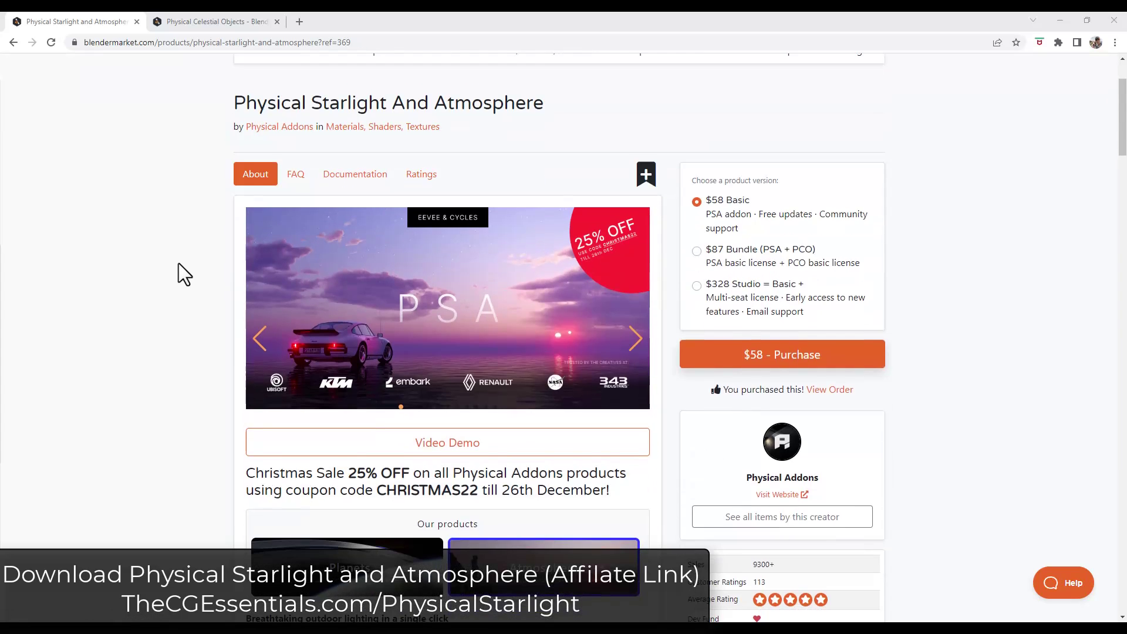
scroll(178, 263, "down", 7)
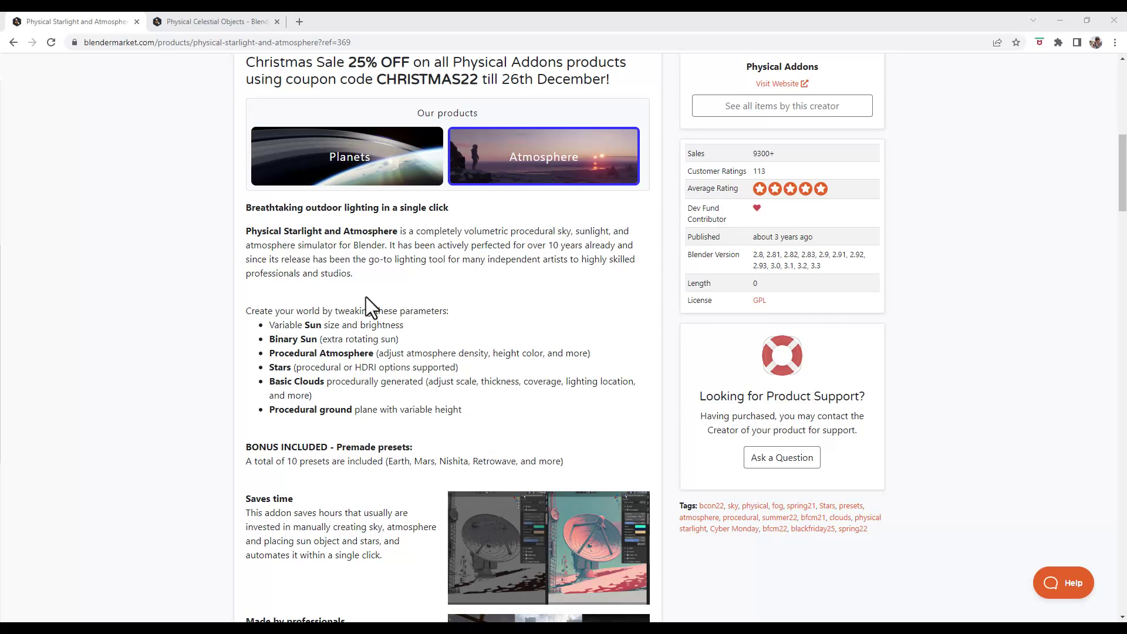
scroll(365, 298, "up", 12)
left_click(209, 22)
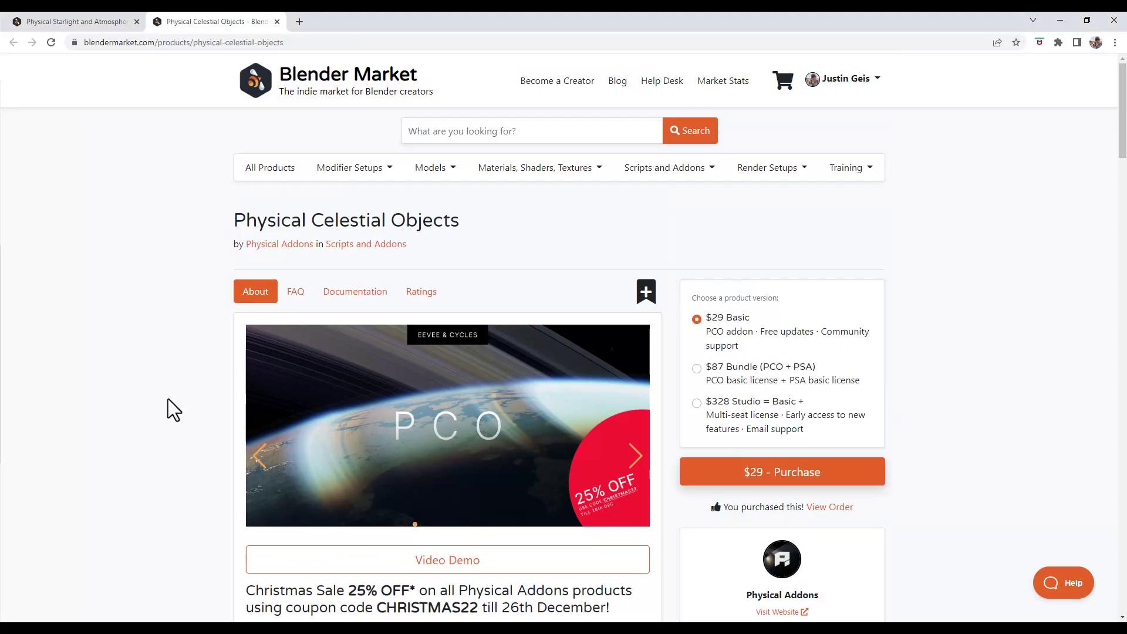
scroll(685, 440, "down", 3)
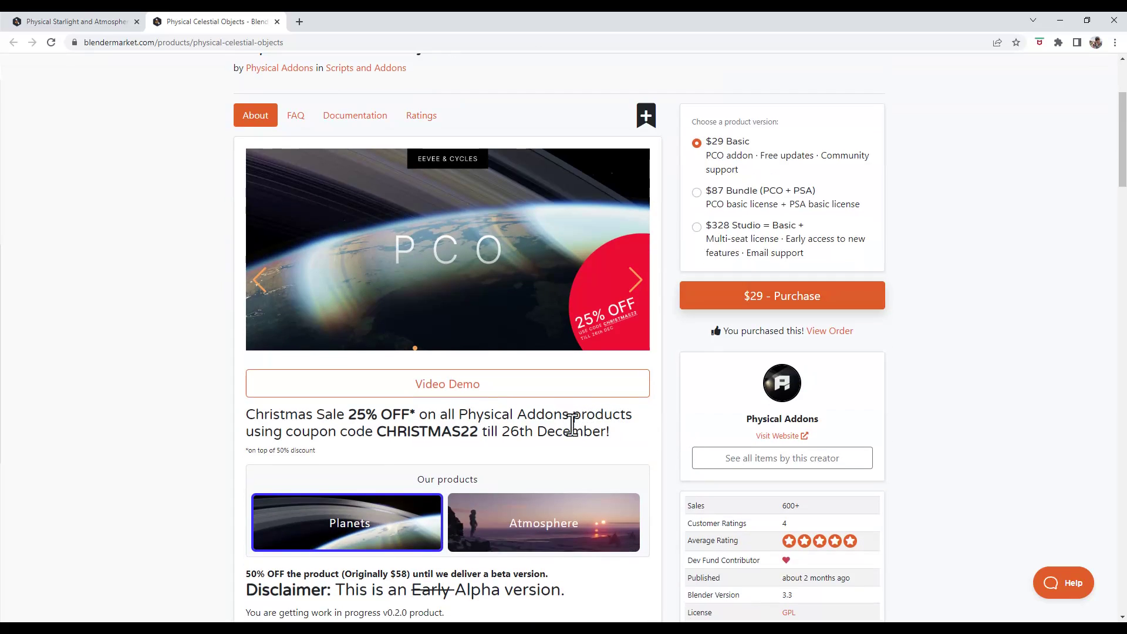
scroll(396, 405, "down", 1)
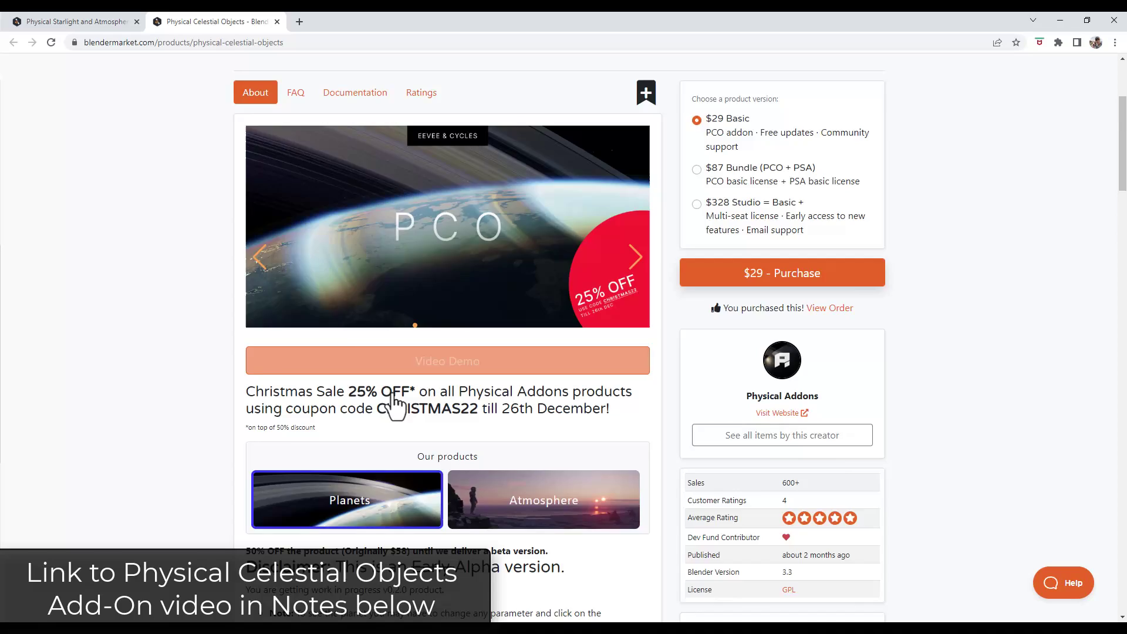
scroll(446, 405, "down", 15)
Step: Return to the Physical Starlight and Atmosphere documentation and view its Sun section with Angular diameter and Temperature K
left_click(52, 14)
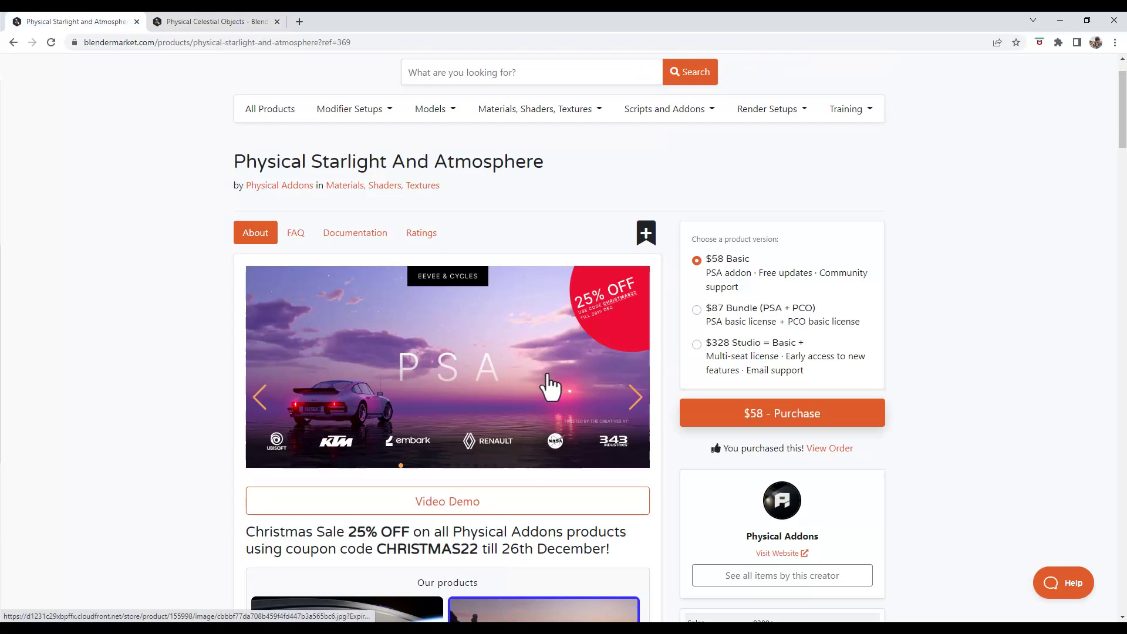
scroll(519, 252, "down", 8)
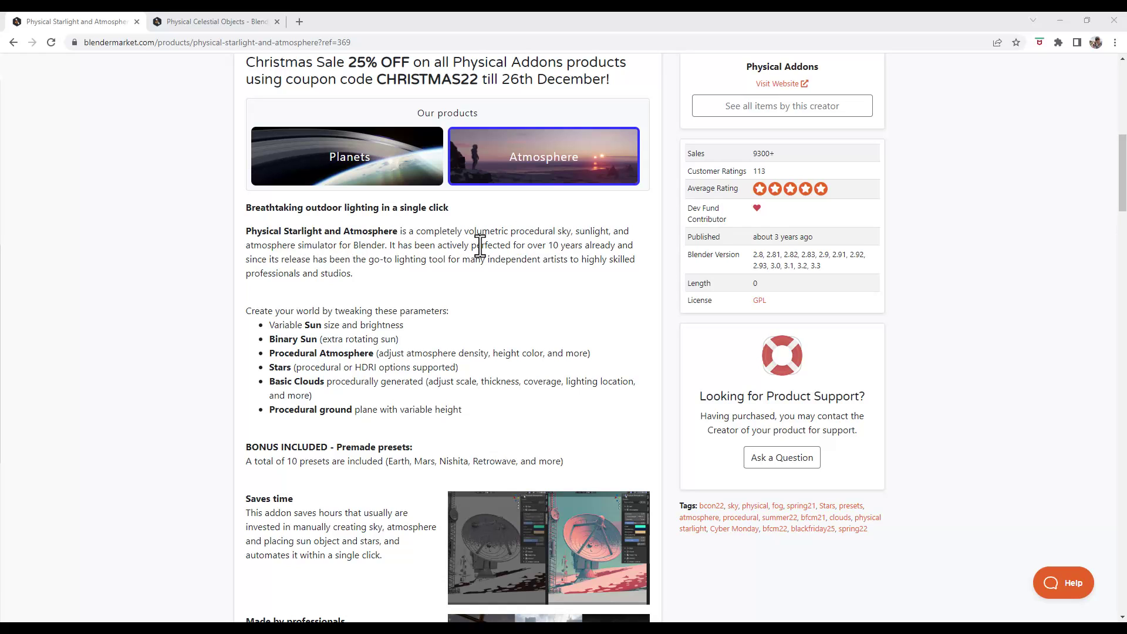
scroll(528, 388, "up", 7)
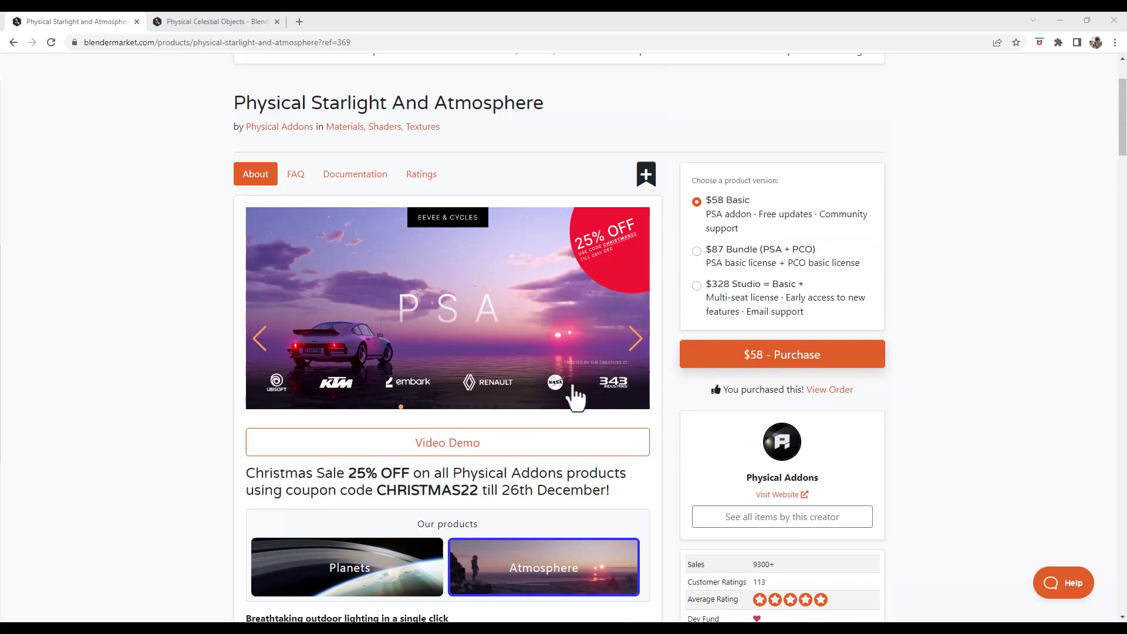
scroll(545, 327, "down", 14)
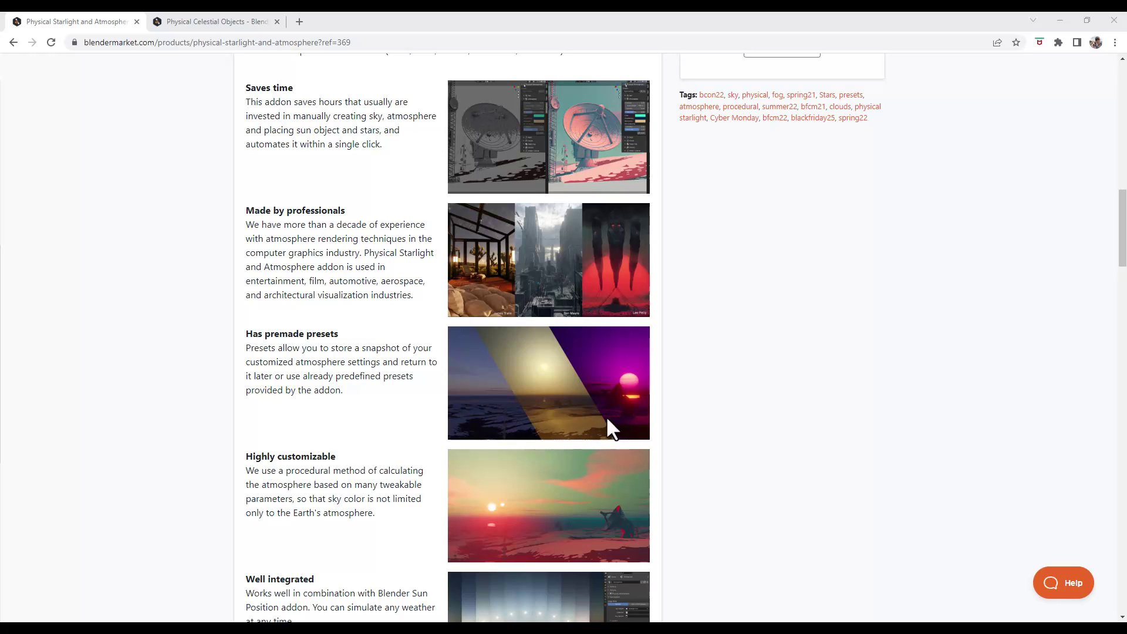
scroll(579, 383, "down", 3)
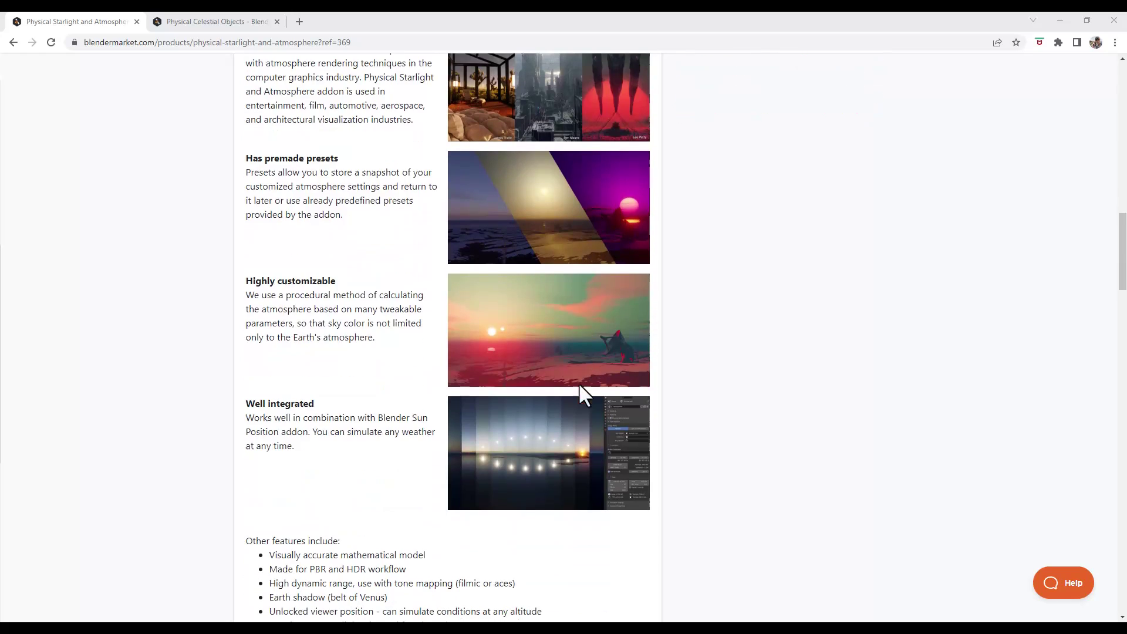
scroll(594, 339, "down", 4)
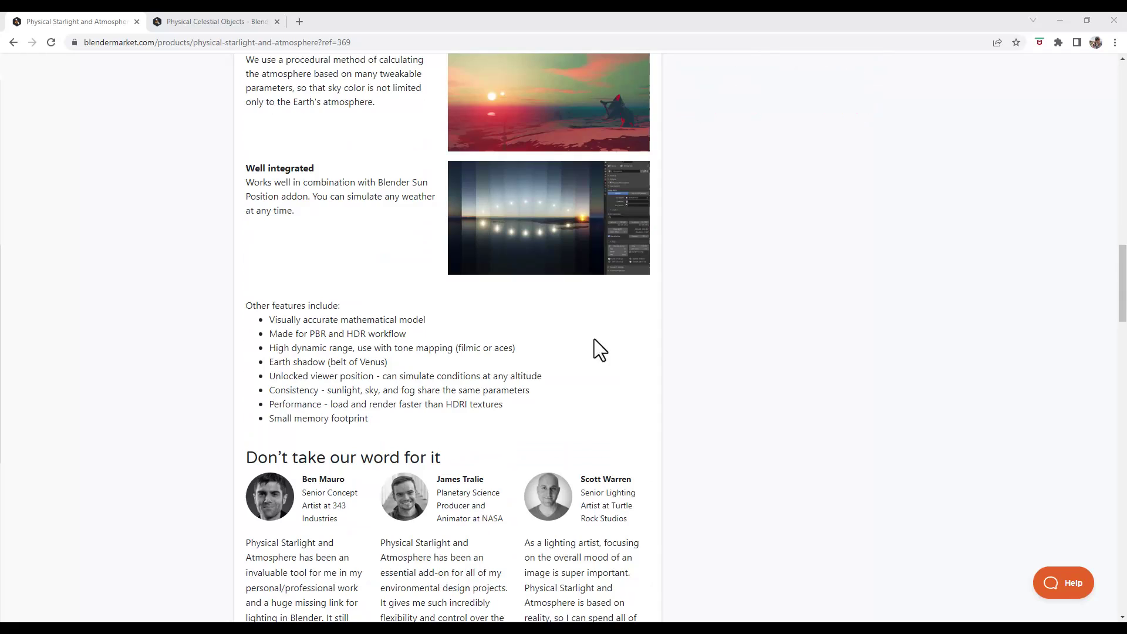
scroll(593, 351, "up", 13)
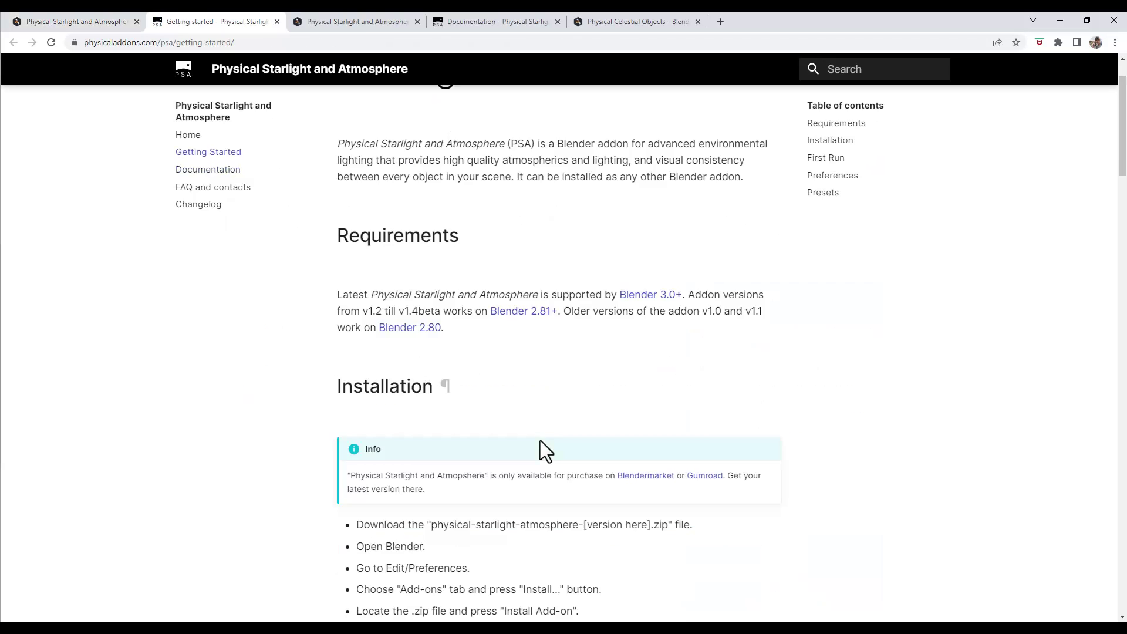
scroll(567, 434, "up", 6)
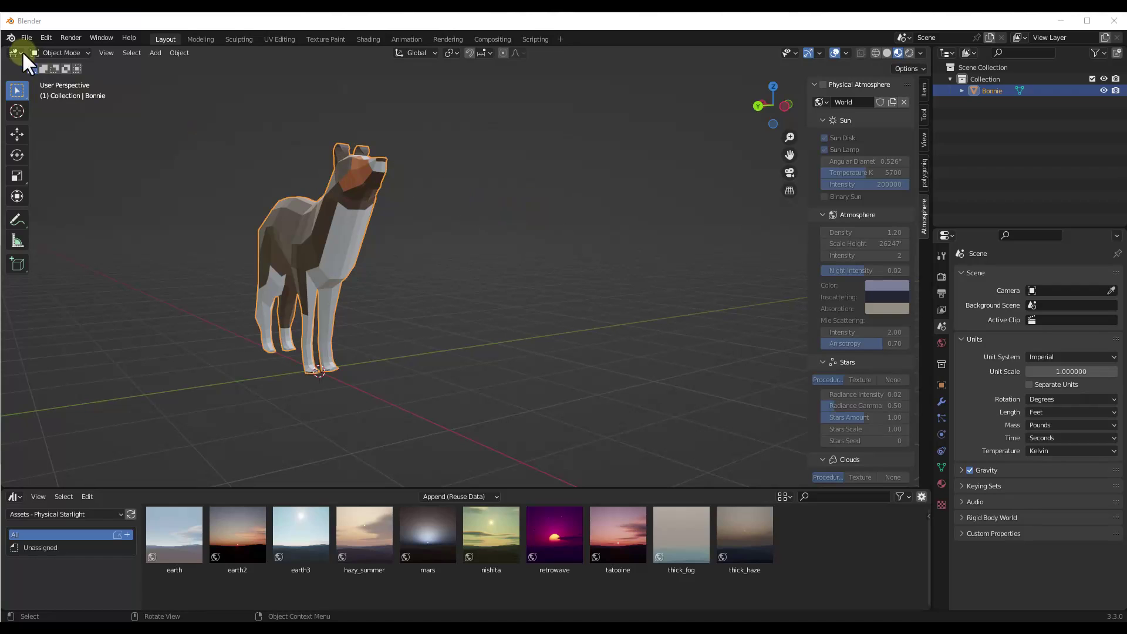
Step: Confirm the Physical Starlight and Atmosphere add-on is enabled in Preferences > Add-ons, then close Preferences
left_click(46, 38)
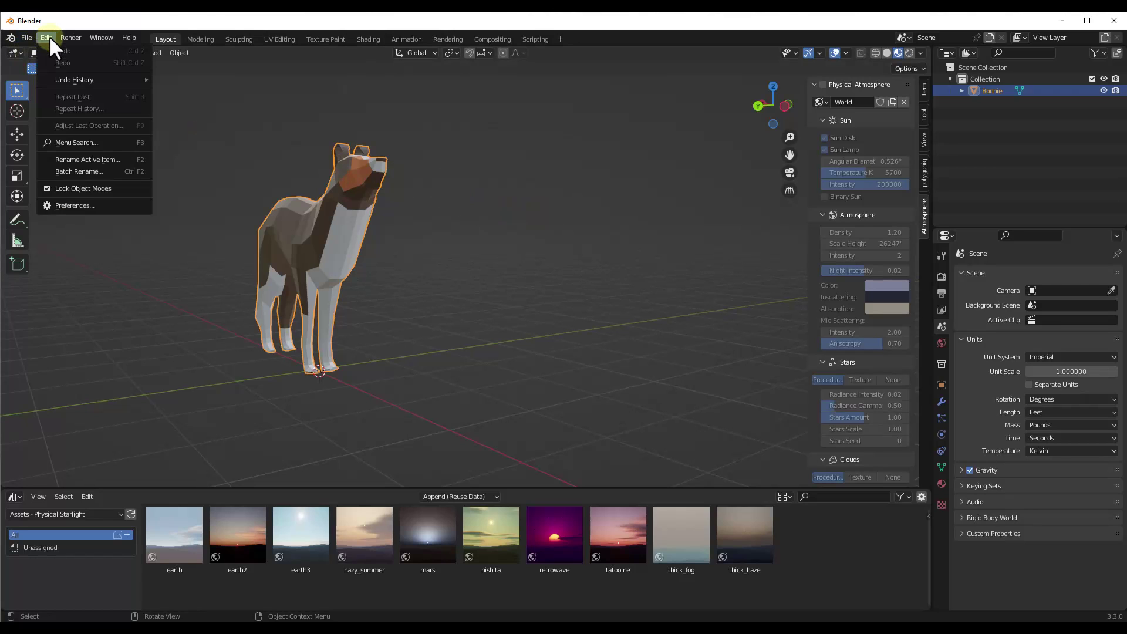
left_click(59, 205)
left_click(33, 156)
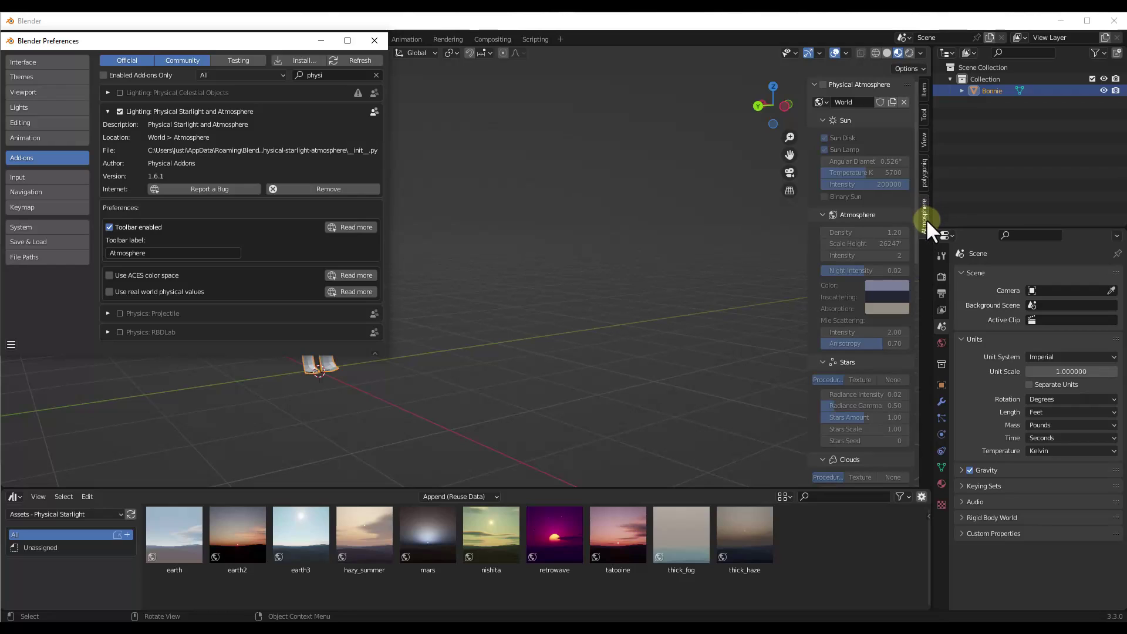
left_click(374, 41)
Step: Toggle the N sidebar and scale up the ground plane under the dog
key("n")
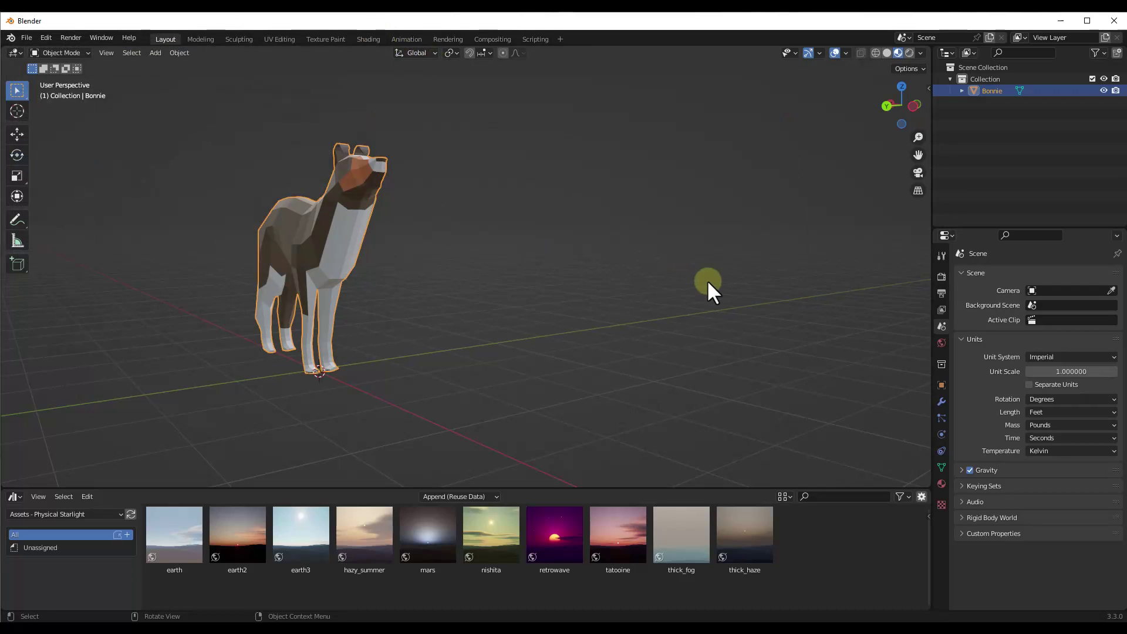
key("n")
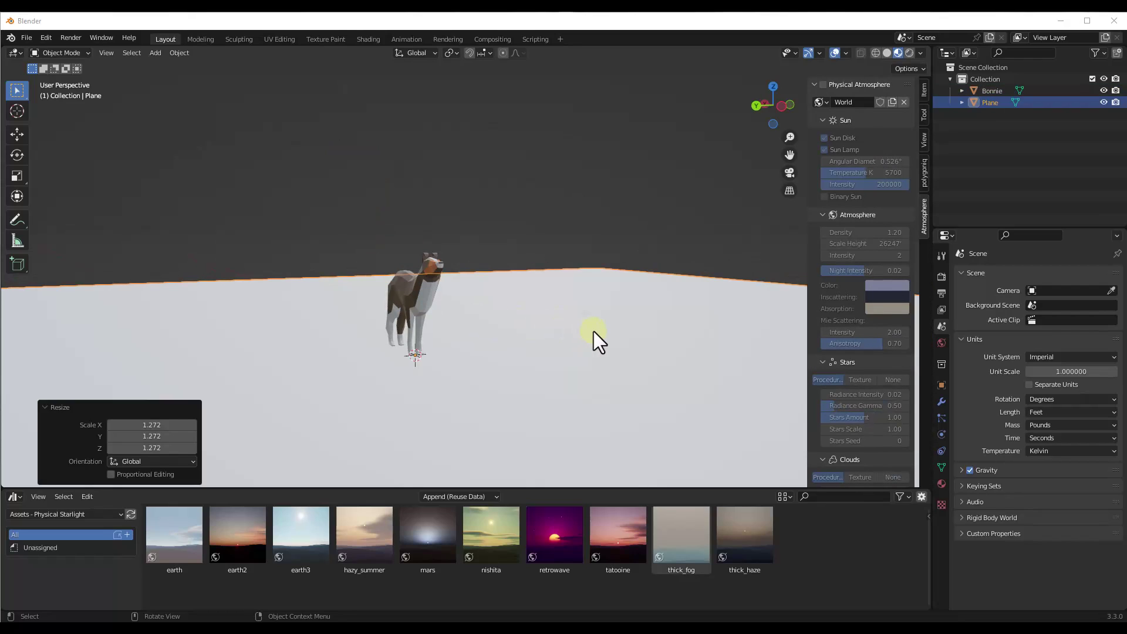
middle_click_drag(594, 331, 597, 332)
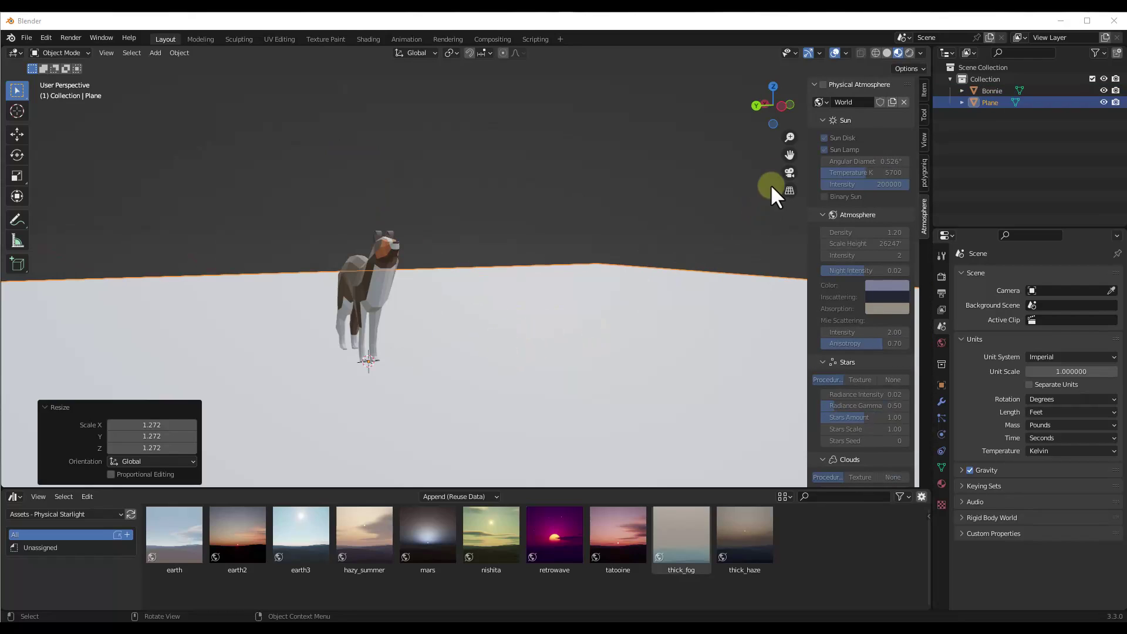
Step: Enable Physical Atmosphere to add a Starlight Sun, lowering the horizon in view
left_click(823, 85)
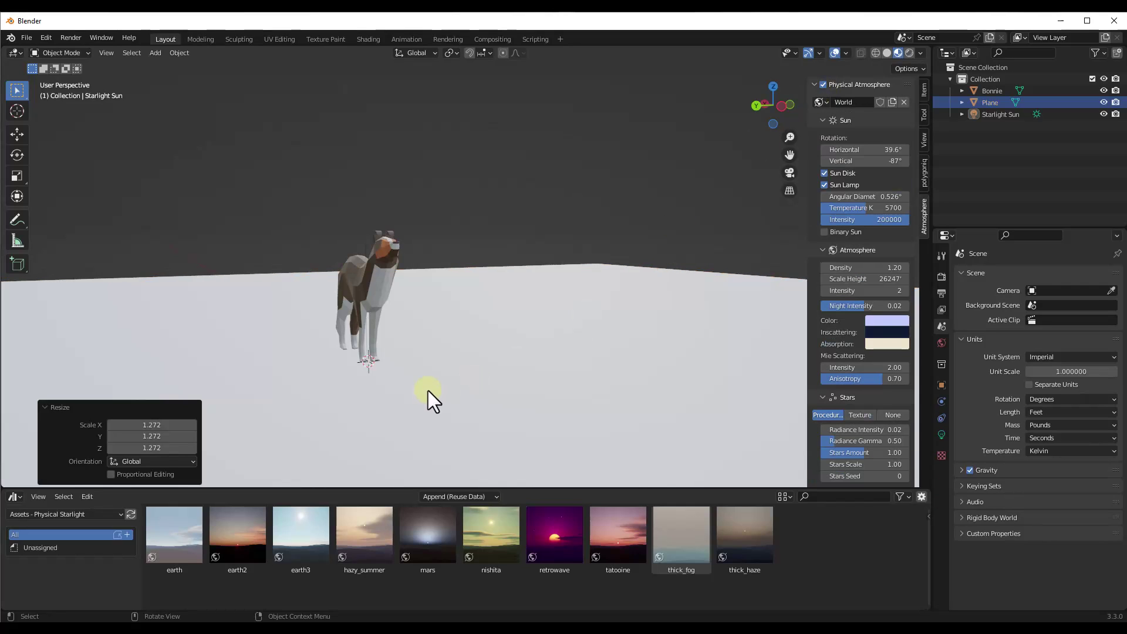
middle_click_drag(428, 390, 437, 381)
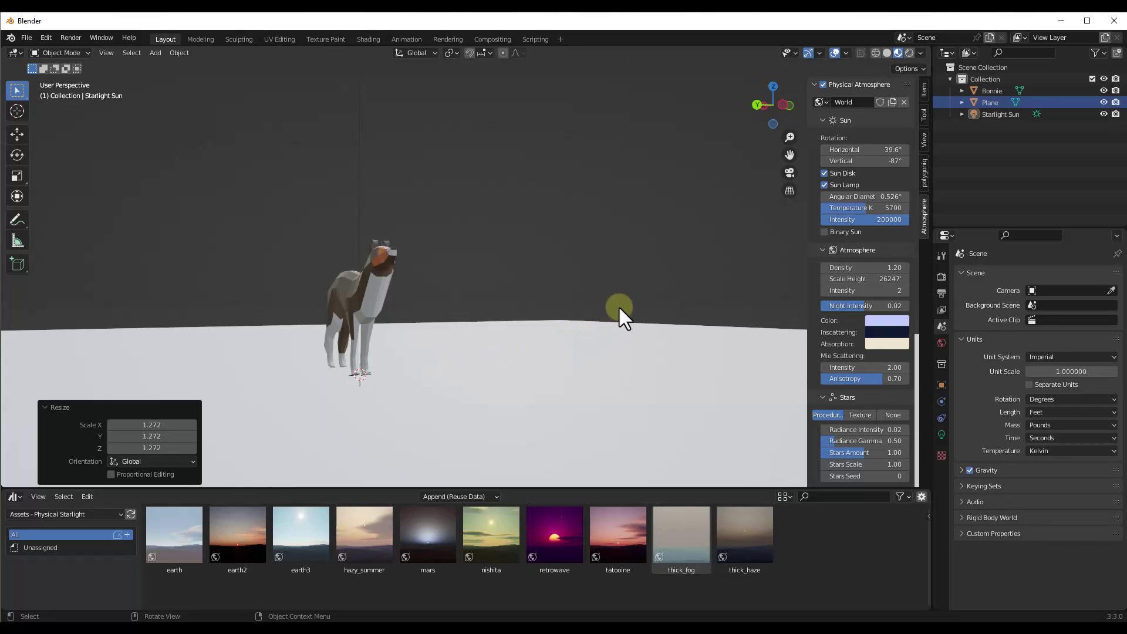
left_click(907, 50)
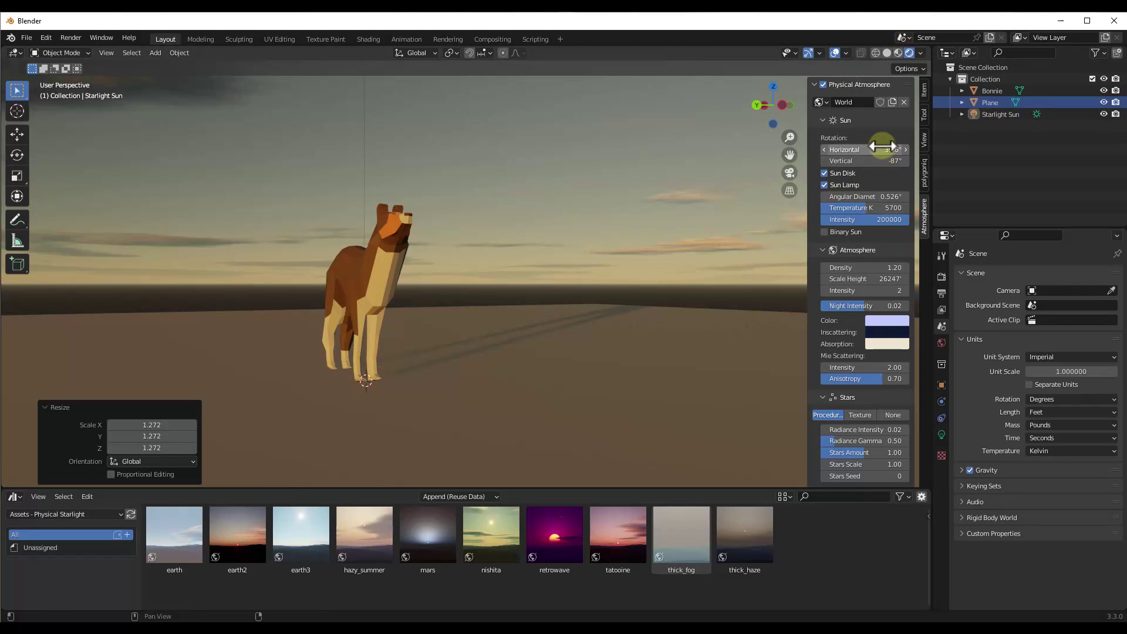
Step: Rotate the sun to 52.7° horizontal in Rendered view and apply the nishita sky preset
left_click_drag(883, 146, 951, 159)
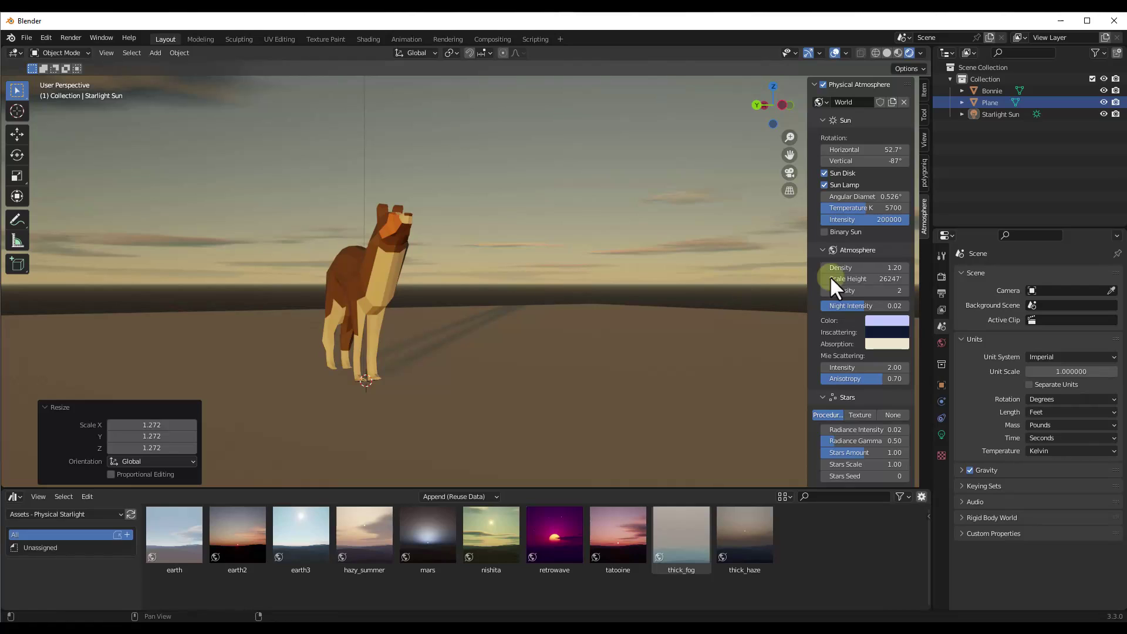
scroll(845, 276, "down", 10)
scroll(875, 310, "down", 10)
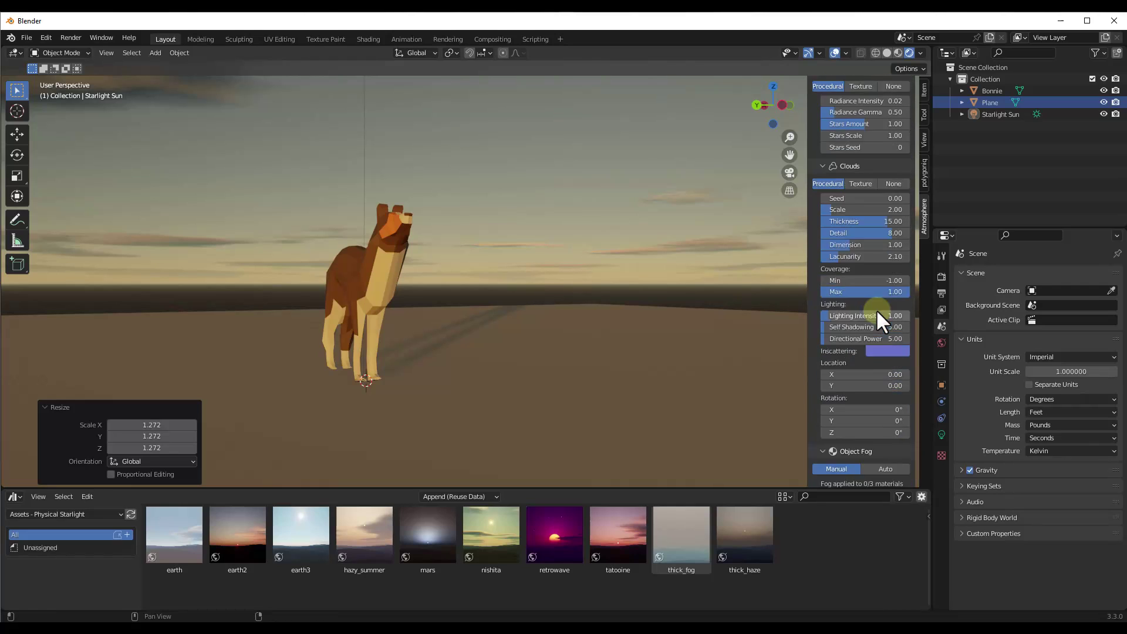
scroll(879, 320, "up", 20)
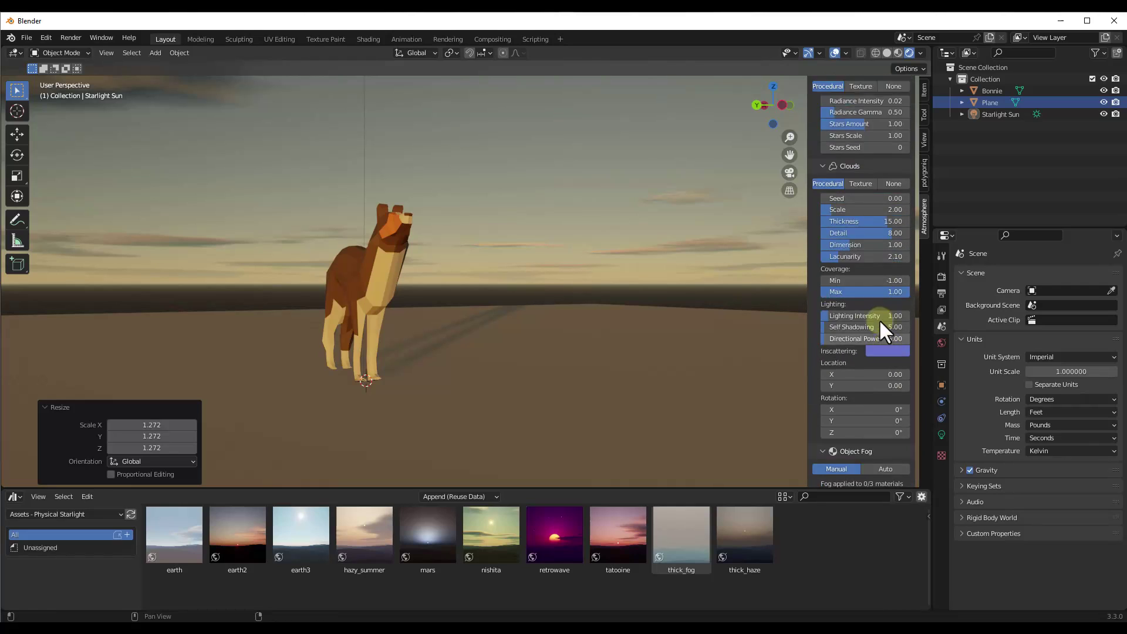
scroll(853, 252, "down", 20)
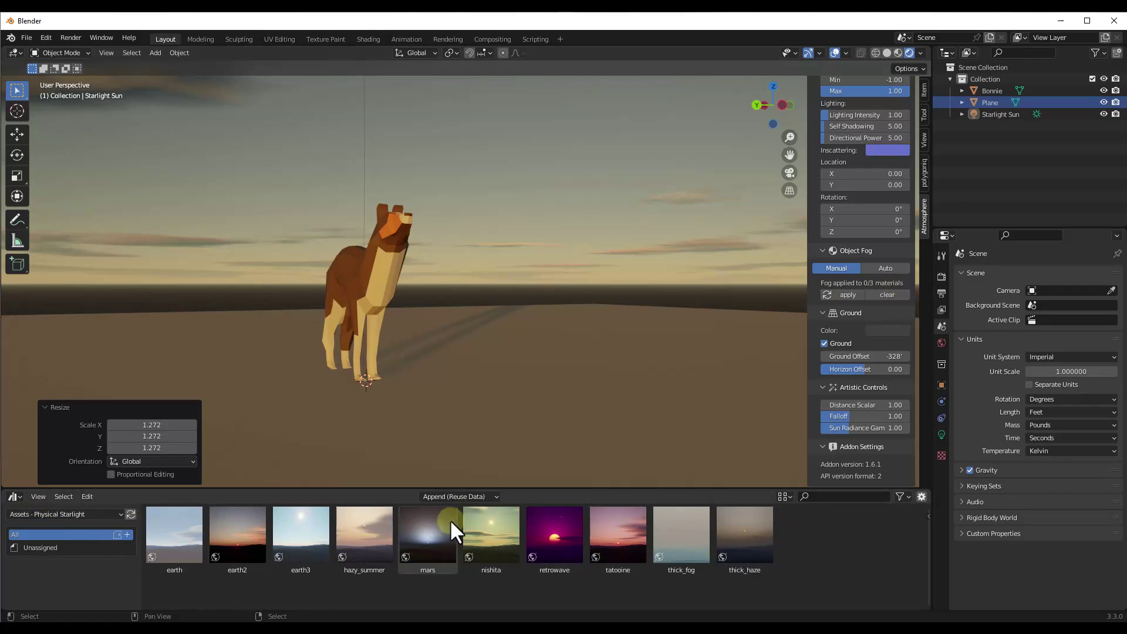
left_click(473, 521)
Step: Set the sun to 93.7° horizontal and 62.9° vertical for a bright daytime sky
scroll(859, 273, "up", 15)
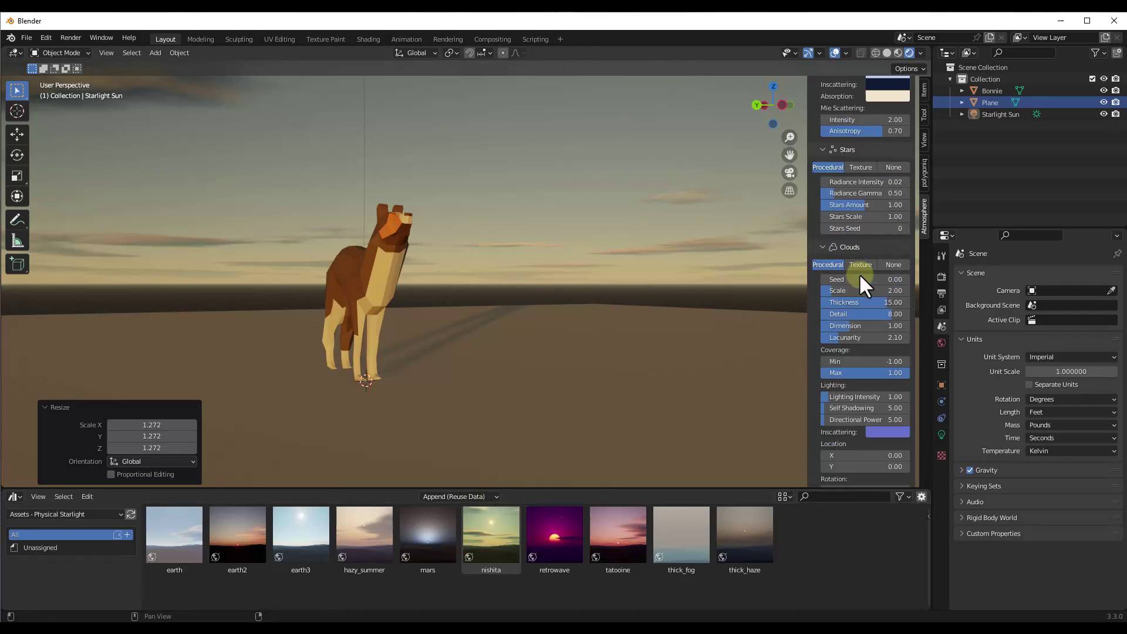
left_click_drag(873, 152, 981, 151)
left_click_drag(788, 171, 790, 174)
left_click_drag(869, 161, 1104, 171)
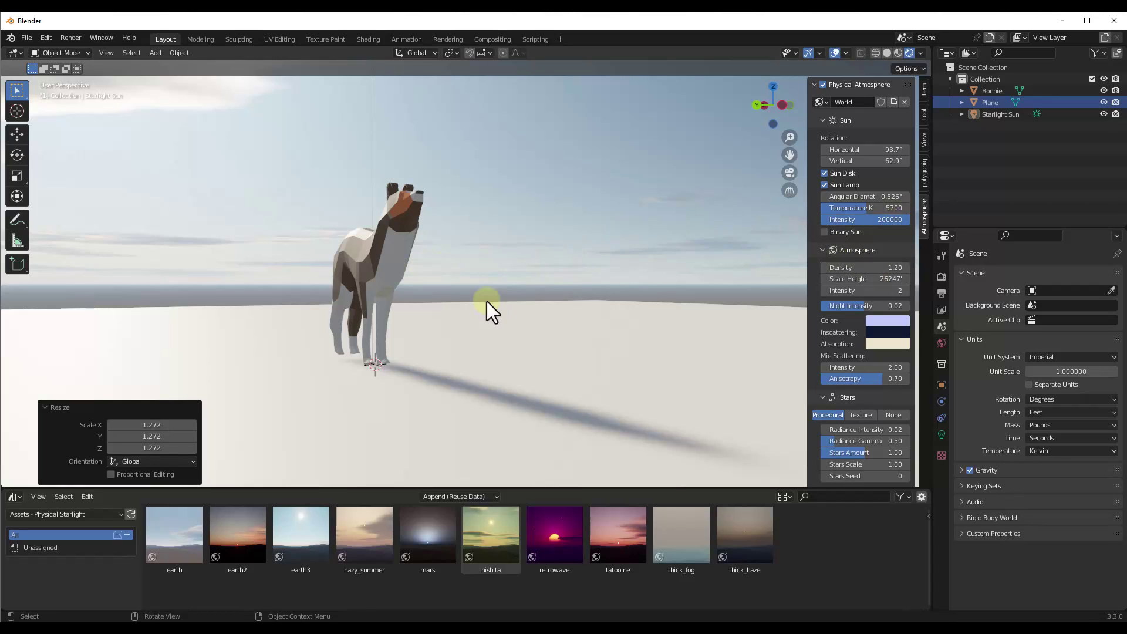
Step: Set the sun temperature to 4180.52 K and intensity to 128607.14
left_click(448, 332)
left_click(468, 252)
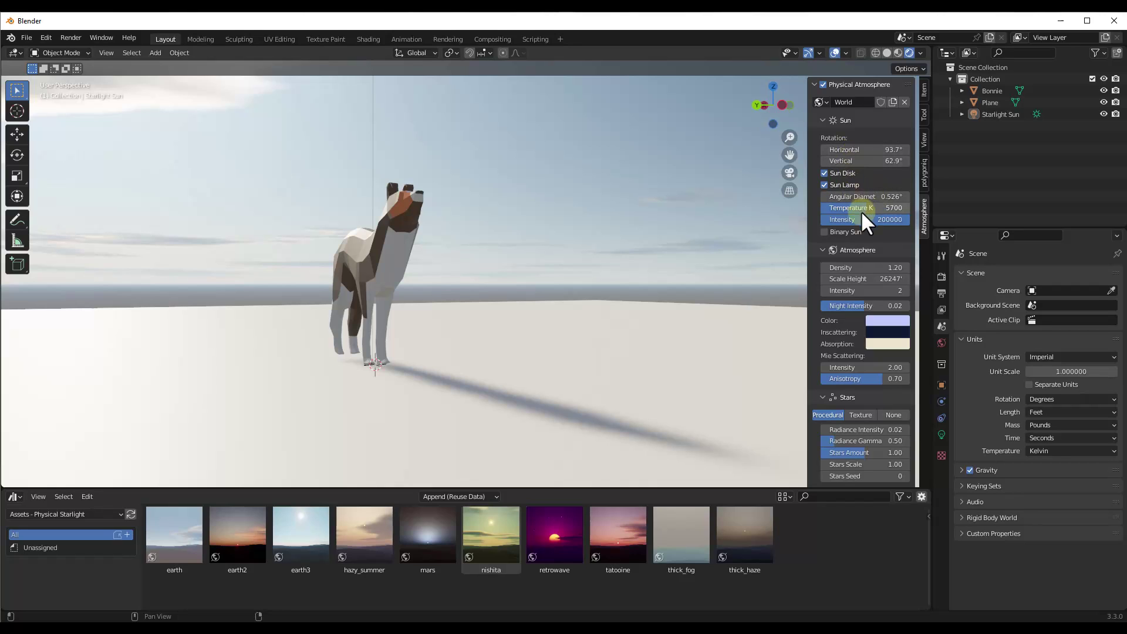
left_click_drag(864, 206, 650, 216)
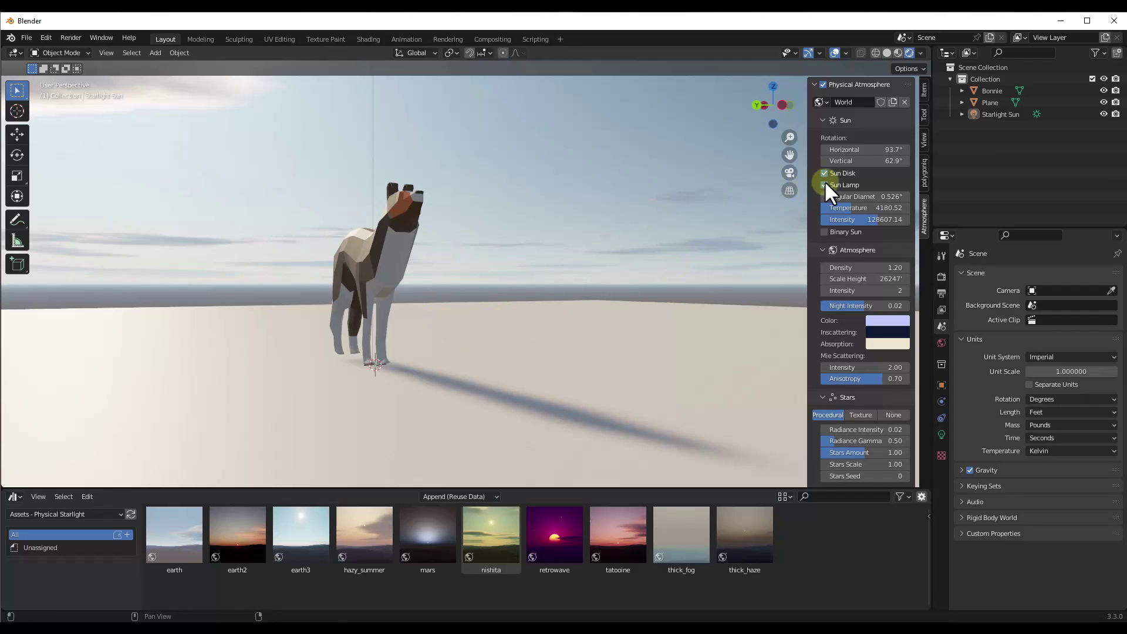
Step: Enable Binary Sun and zoom out to a horizon-level view
left_click(843, 229)
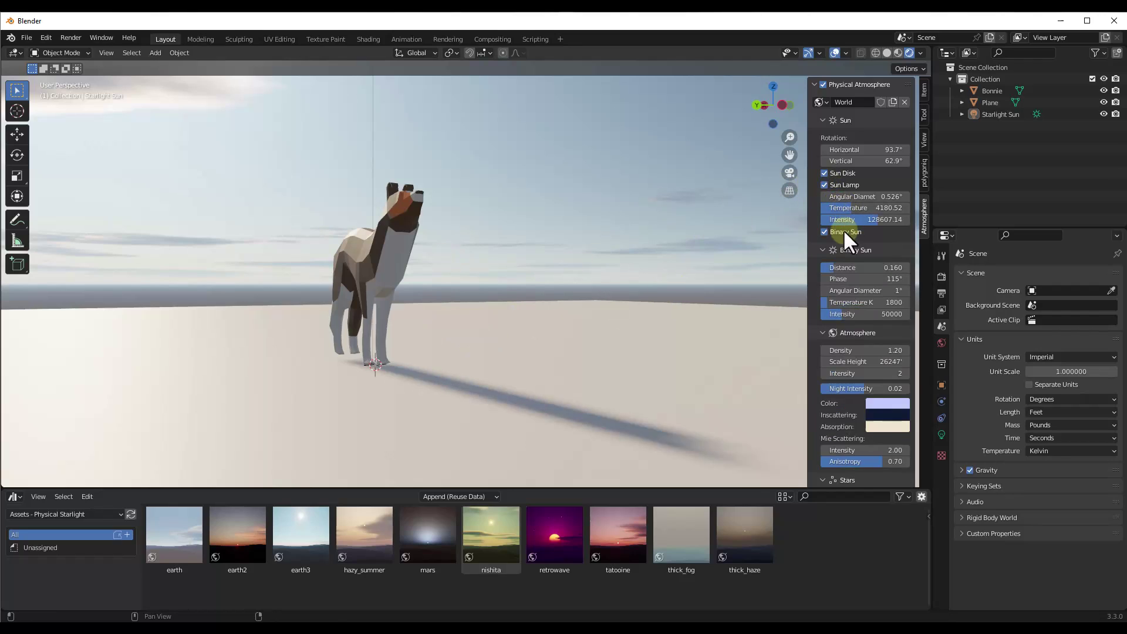
scroll(597, 330, "down", 5)
middle_click_drag(541, 335, 494, 313)
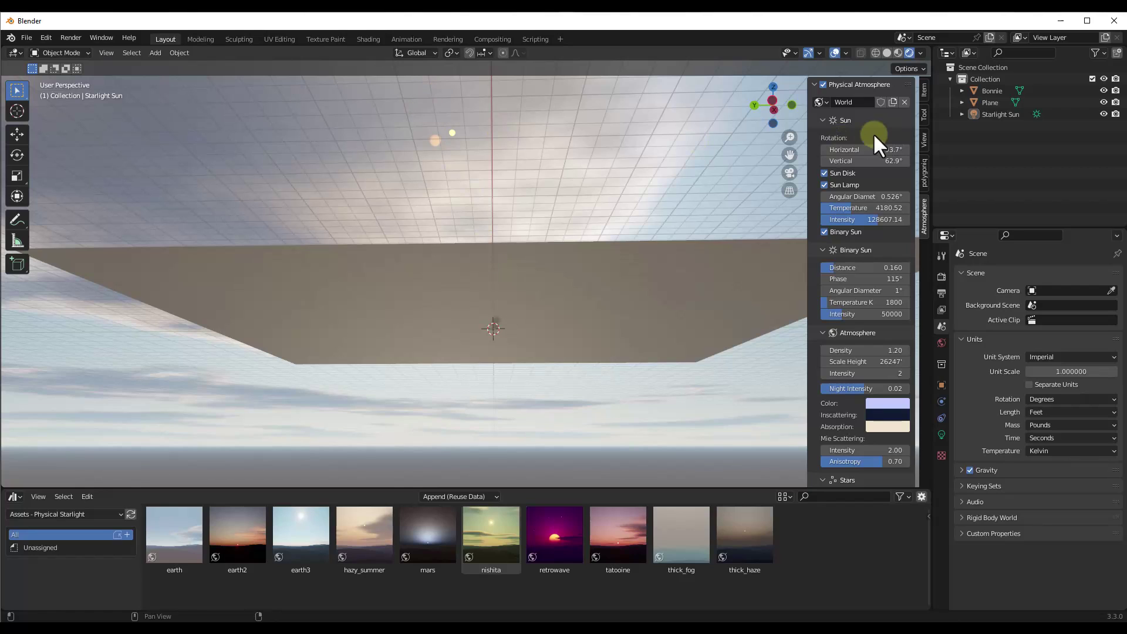
Step: Set the sun to 92.1° horizontal and 66.2° vertical, viewing the dog from higher up
mouse_move(866, 150)
left_mouse_down()
mouse_move(888, 150)
mouse_move(857, 154)
left_mouse_up()
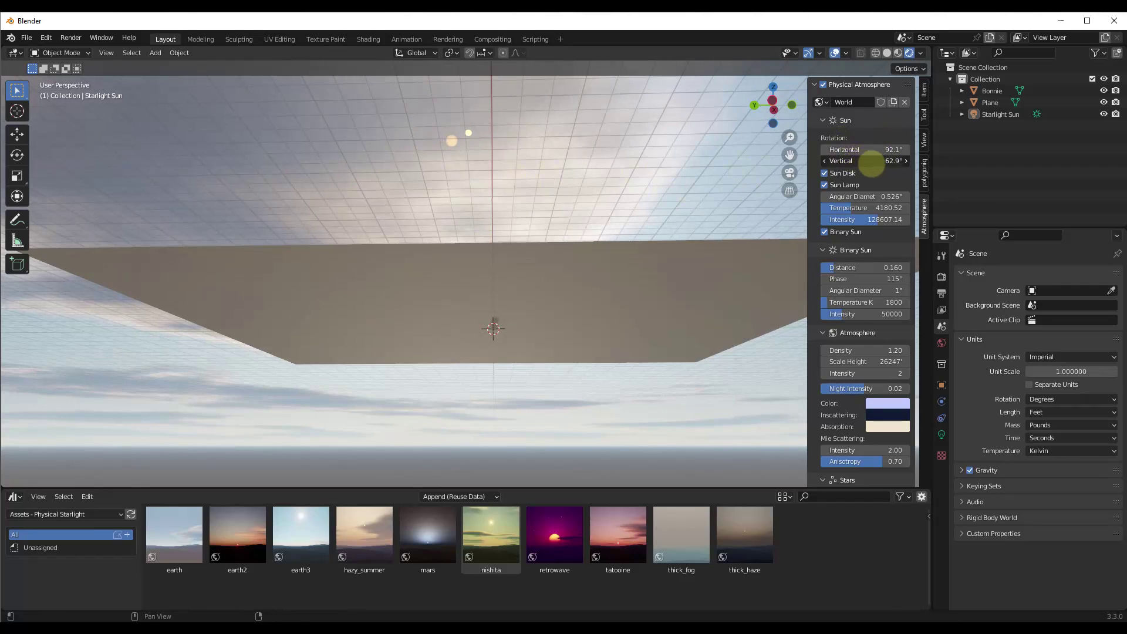
left_click_drag(872, 165, 863, 169)
middle_click_drag(517, 247, 468, 270)
scroll(586, 305, "up", 5)
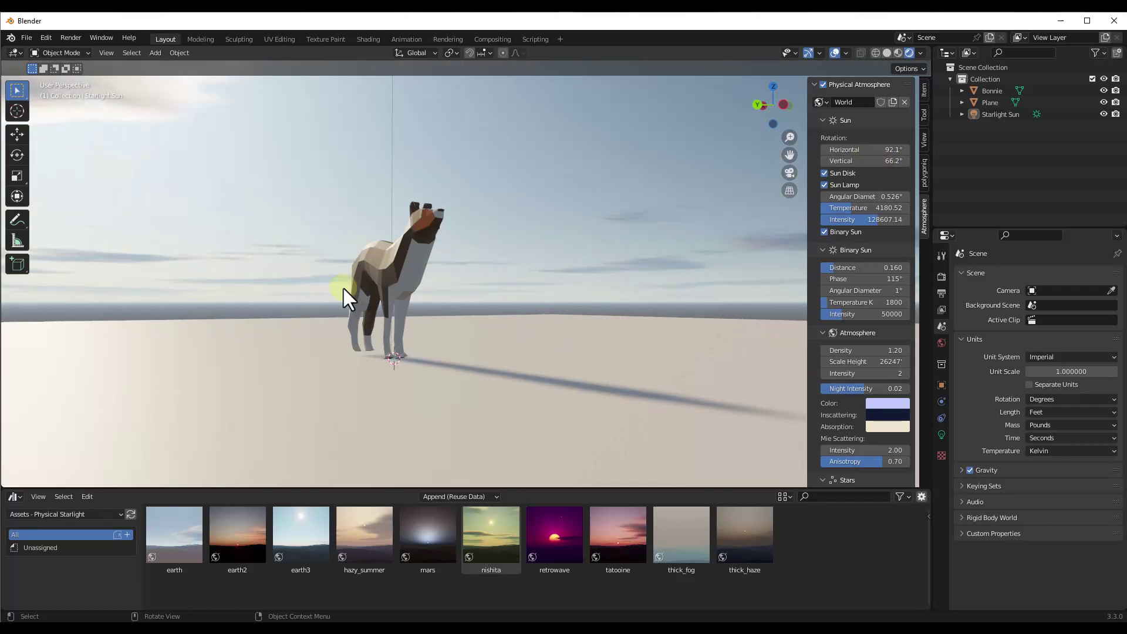
mouse_move(344, 288)
middle_mouse_down()
mouse_move(485, 281)
mouse_move(301, 370)
mouse_move(365, 311)
mouse_move(398, 302)
mouse_move(354, 308)
mouse_move(365, 305)
mouse_move(360, 290)
middle_mouse_up()
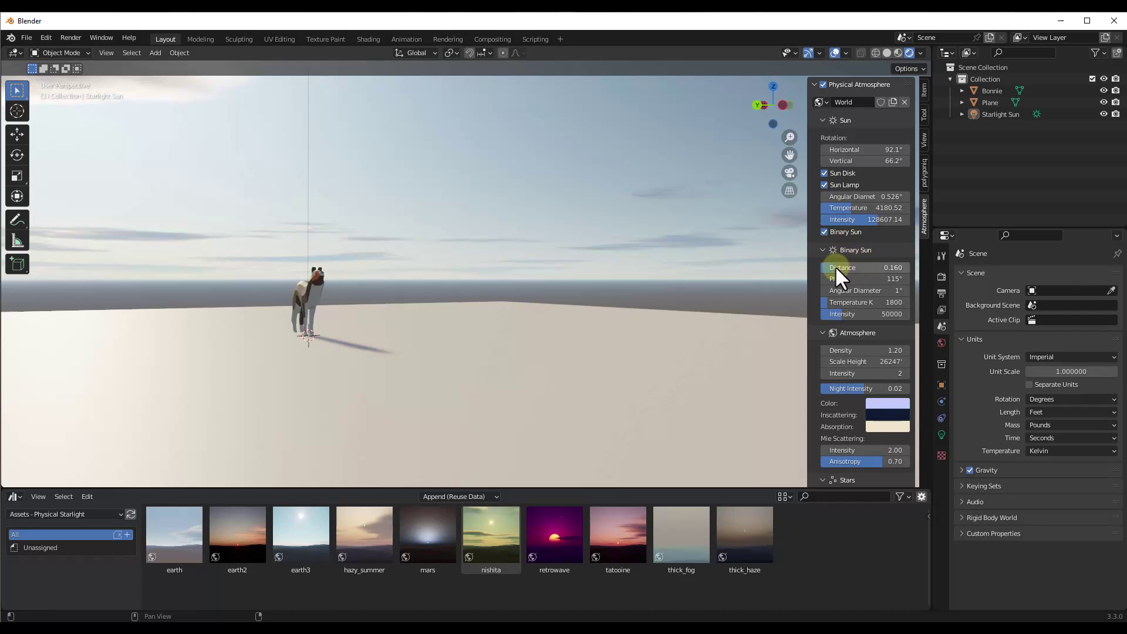
Step: Set the sun to 64.1°/82.3° and the binary sun to distance 0.387, 3436.36 K
left_click(867, 151)
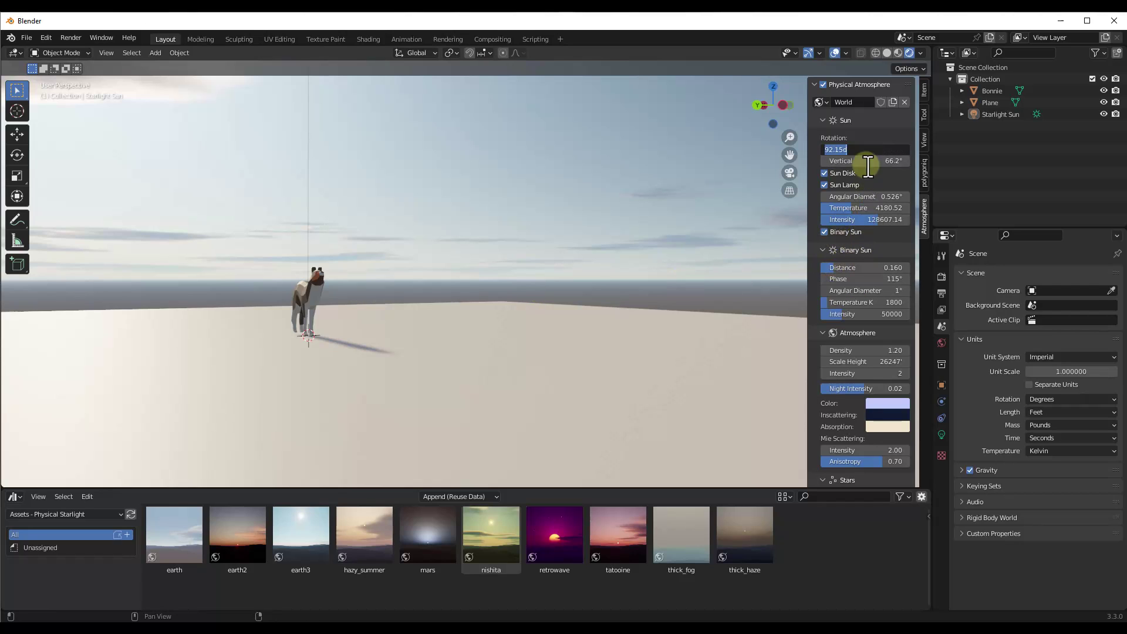
left_click_drag(868, 166, 681, 176)
left_click_drag(837, 265, 874, 302)
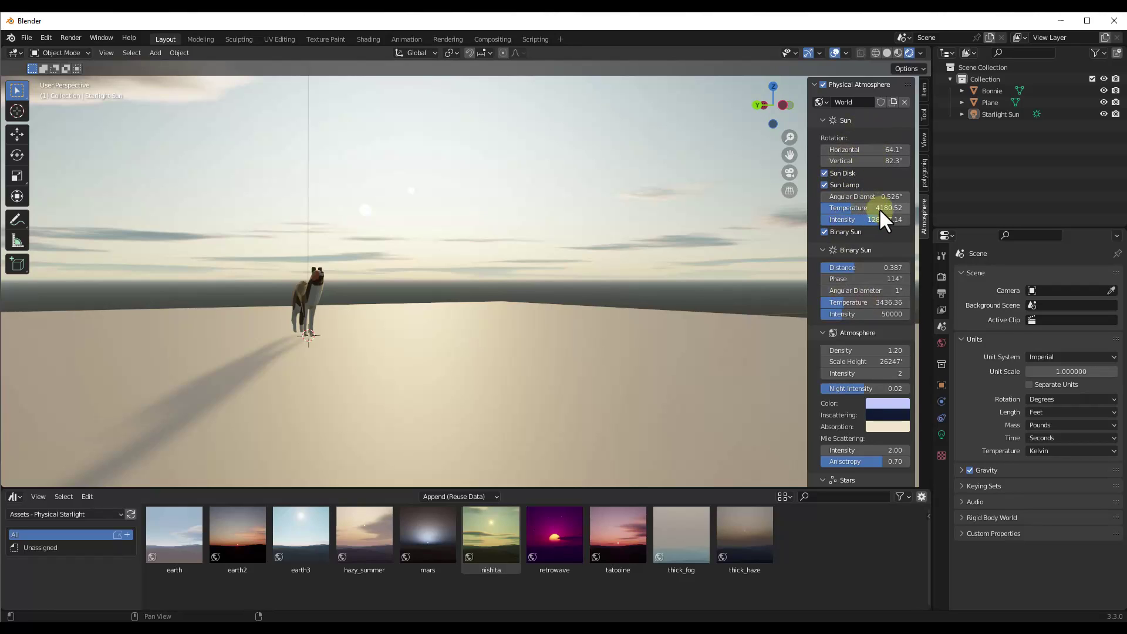
scroll(883, 217, "down", 6)
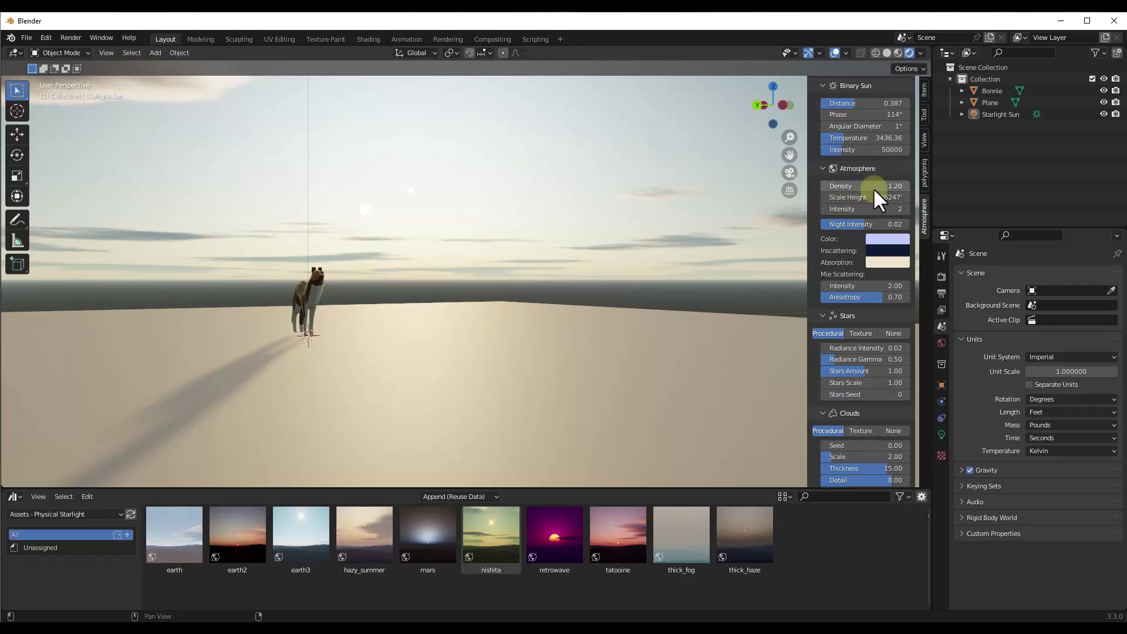
Step: Raise the atmosphere density to 16.78 for a darker, dusky sky
scroll(283, 298, "up", 3)
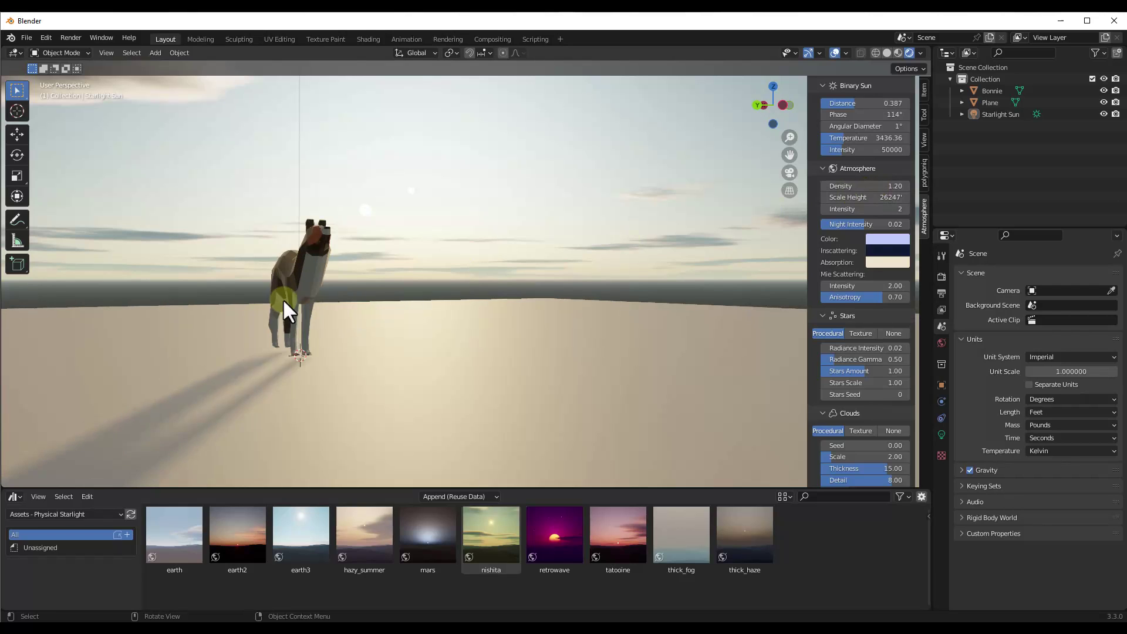
mouse_move(881, 184)
left_mouse_down()
mouse_move(893, 183)
mouse_move(881, 189)
left_mouse_up()
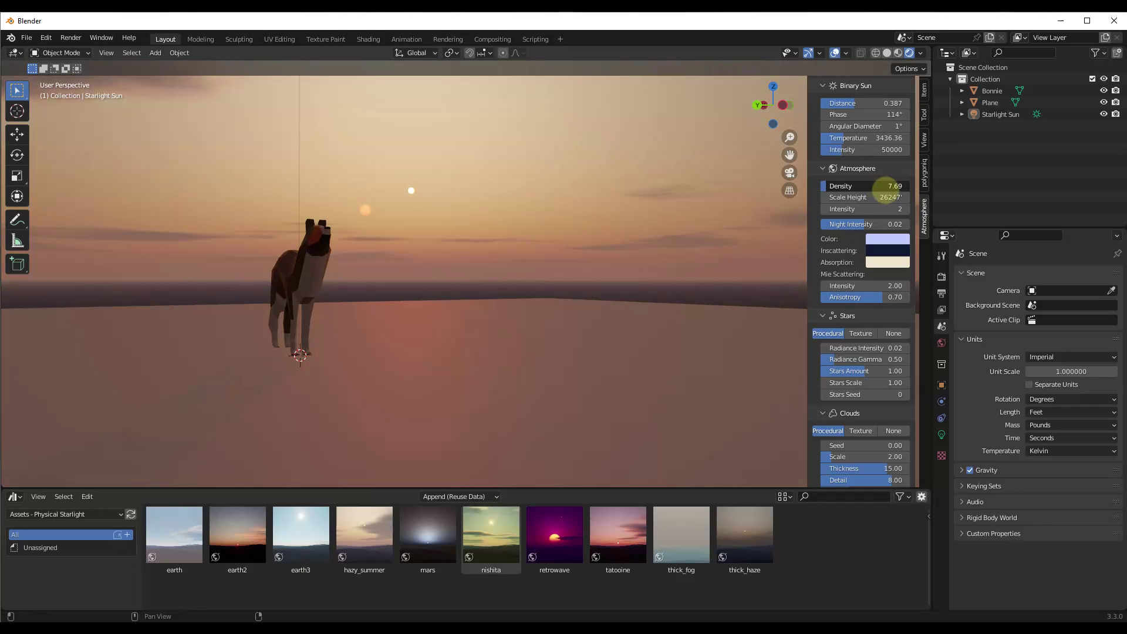
left_click_drag(884, 189, 869, 188)
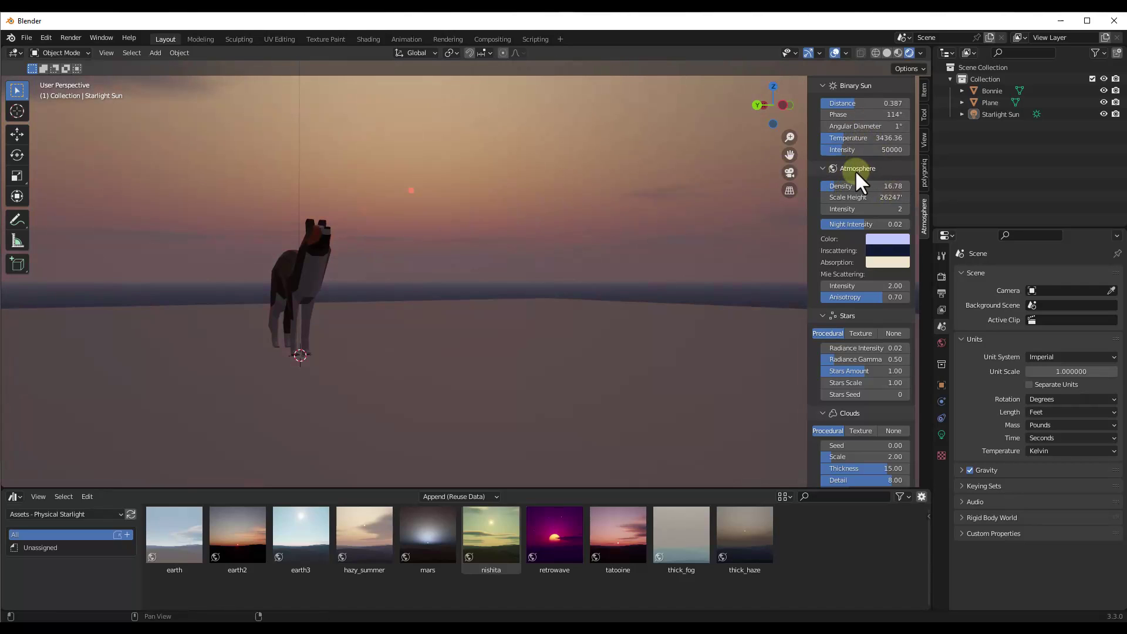
Step: Set the sun's vertical angle to 73.8°
scroll(863, 152, "up", 3)
scroll(871, 136, "up", 4)
left_click_drag(872, 160, 825, 180)
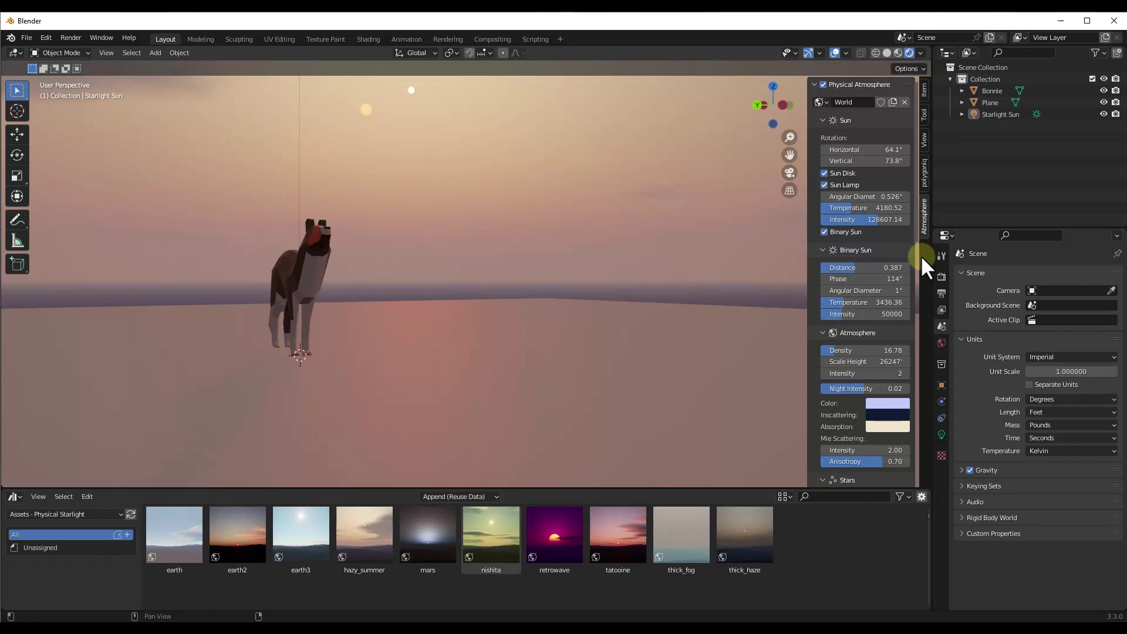
scroll(868, 317, "down", 3)
scroll(880, 338, "down", 1)
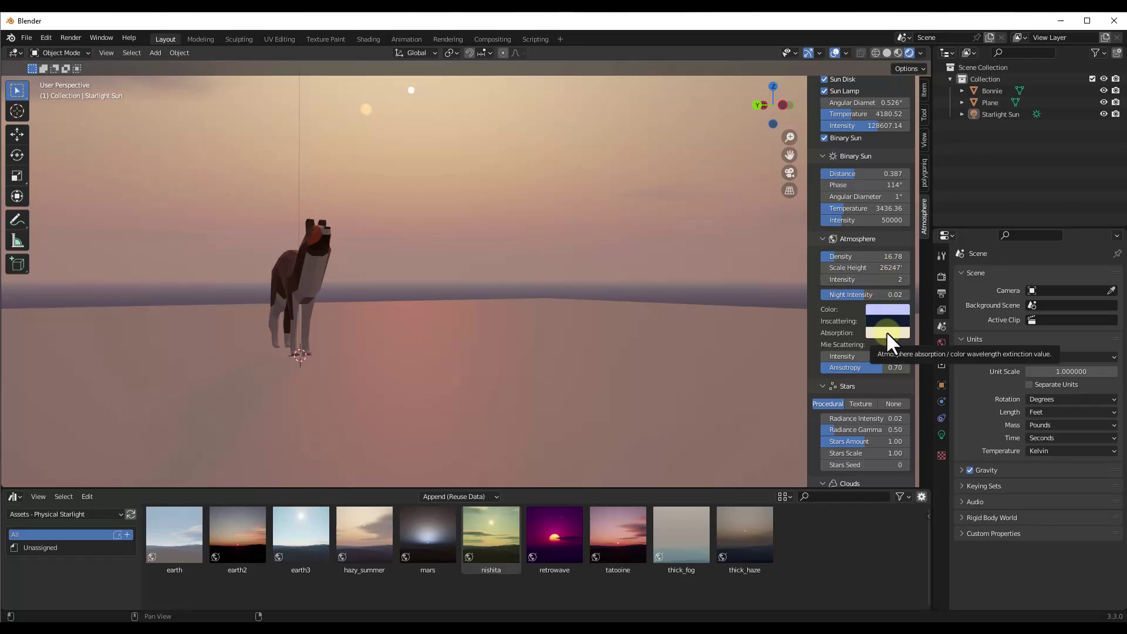
left_click(888, 332)
Step: Try yellow and blue absorption colours and bring in the retrowave sky preset
left_click_drag(910, 211, 903, 207)
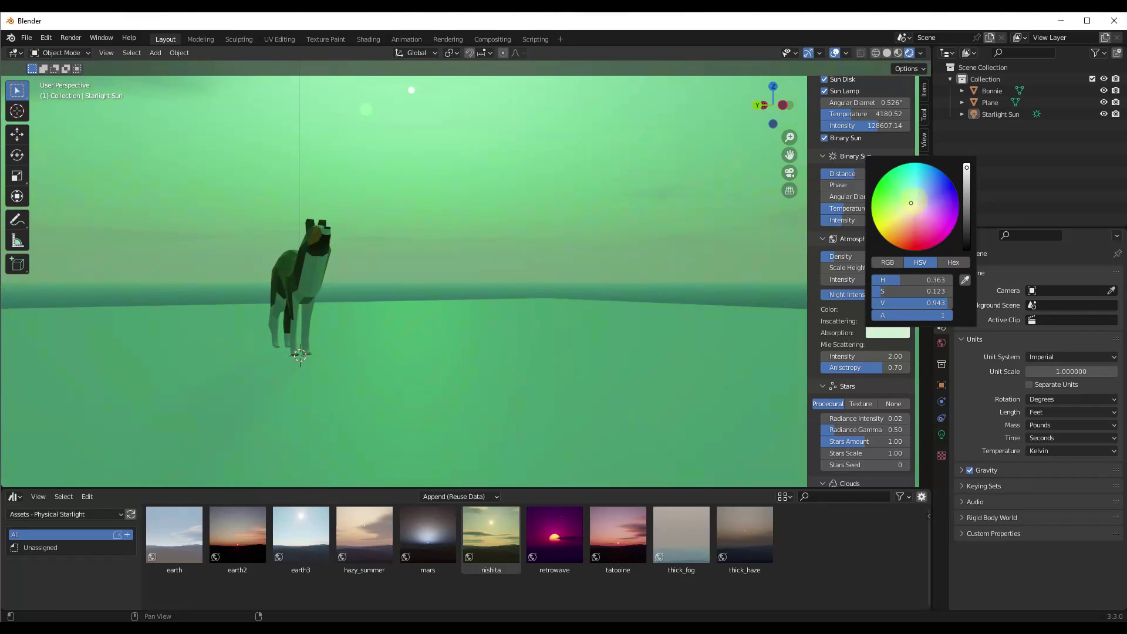
mouse_move(911, 204)
left_mouse_down()
mouse_move(922, 201)
mouse_move(923, 214)
left_mouse_up()
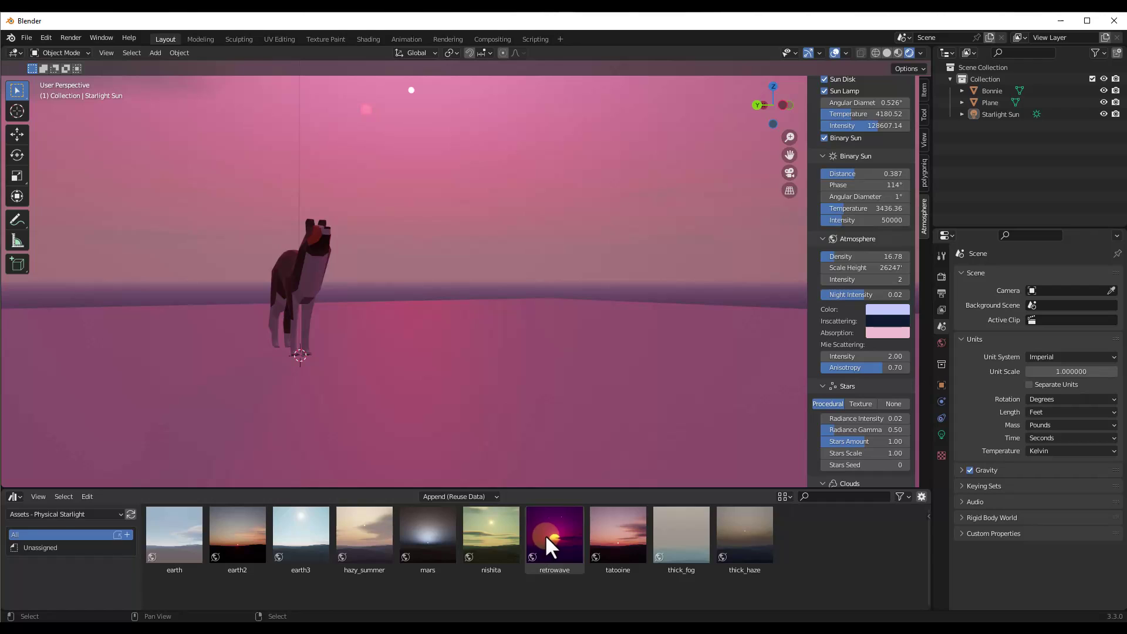
left_click_drag(546, 536, 566, 370)
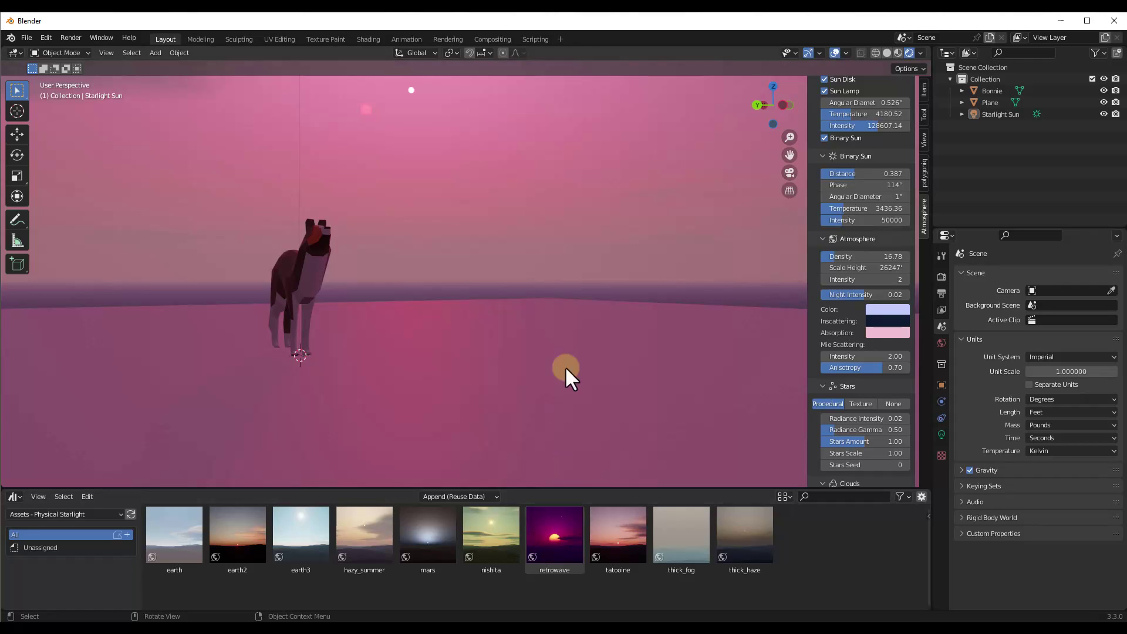
Step: Set the absorption colour to pale peach (H 0.037, S 0.288) with density 1.85
left_click(890, 332)
left_click_drag(916, 209, 913, 213)
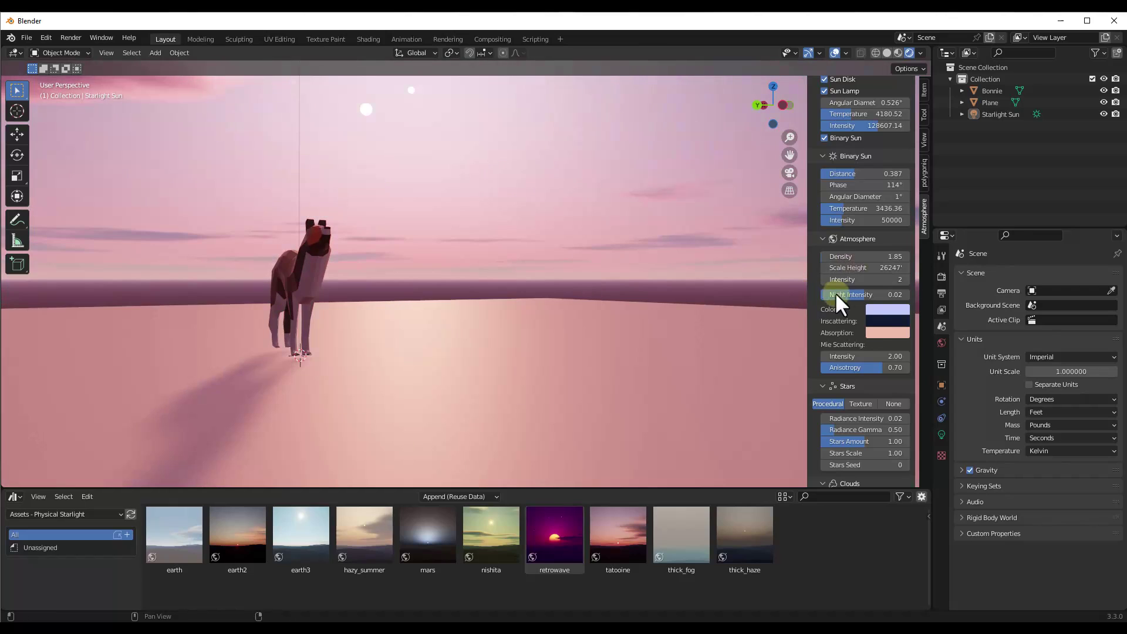
left_click(889, 332)
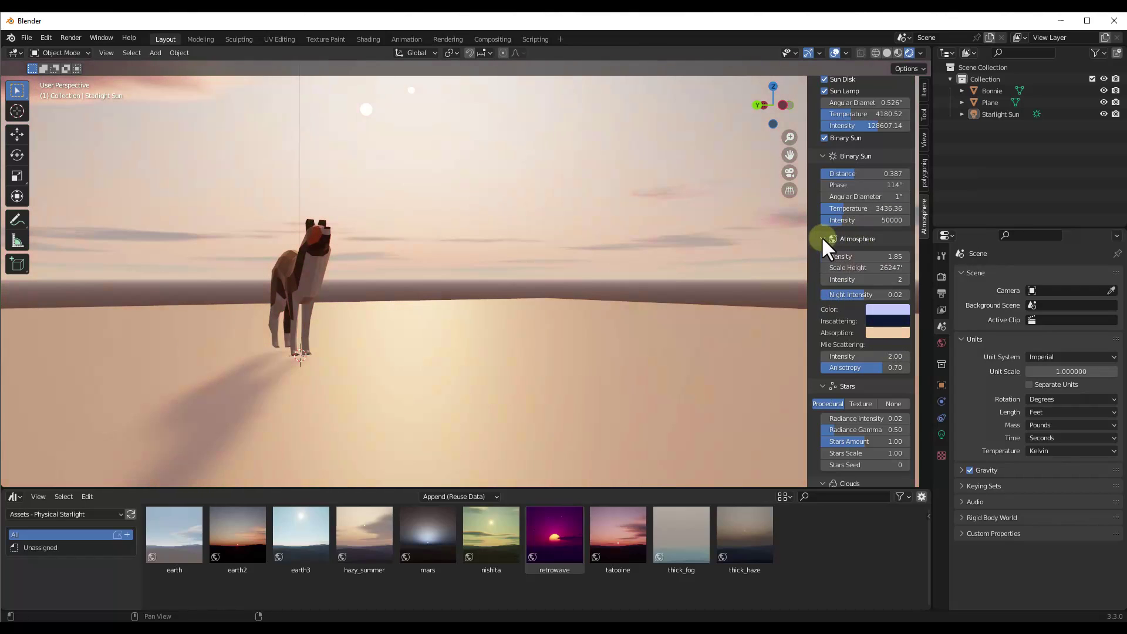
Step: Turn off the binary sun and move the sun from 72° to 90.5° vertical for dusk
left_click(823, 237)
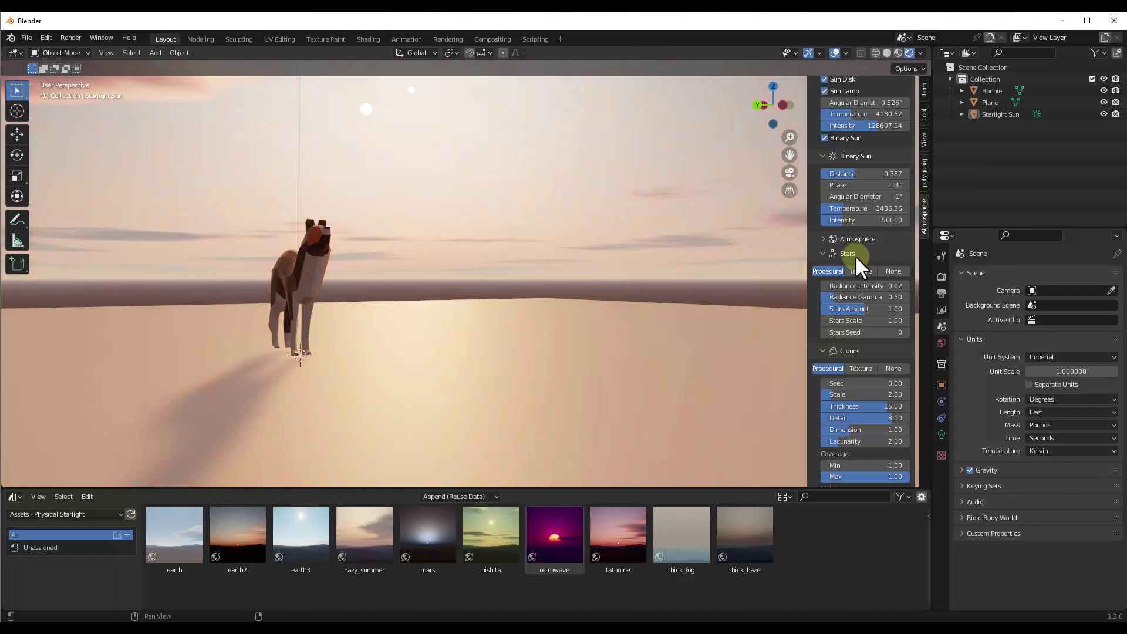
scroll(868, 309, "up", 4)
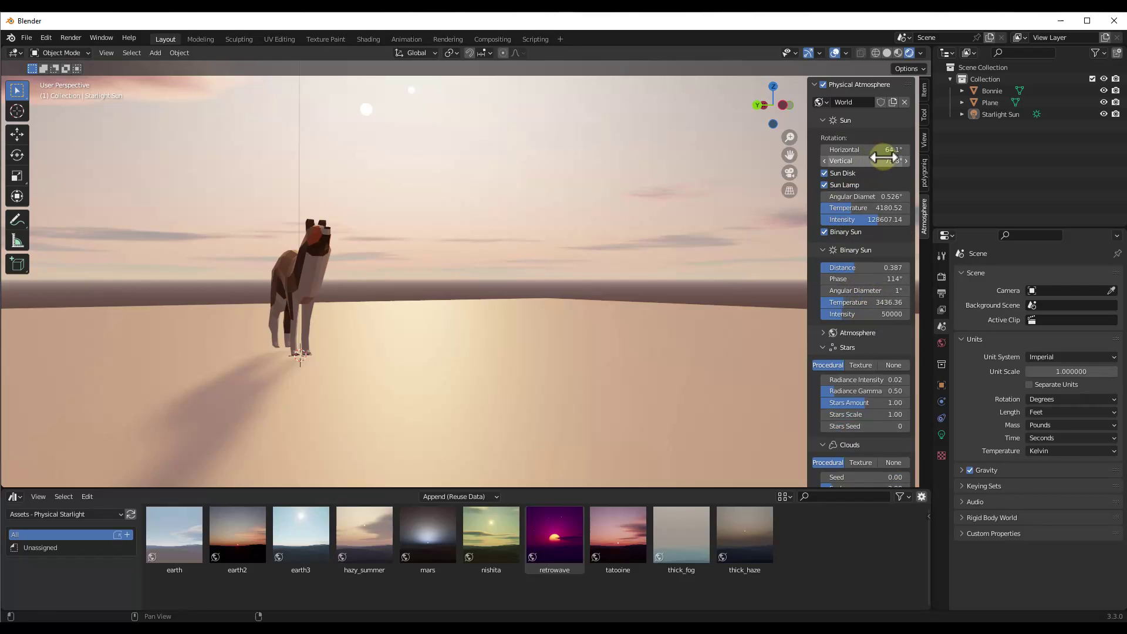
left_click_drag(882, 158, 982, 197)
left_click(824, 232)
middle_click_drag(497, 251, 396, 283)
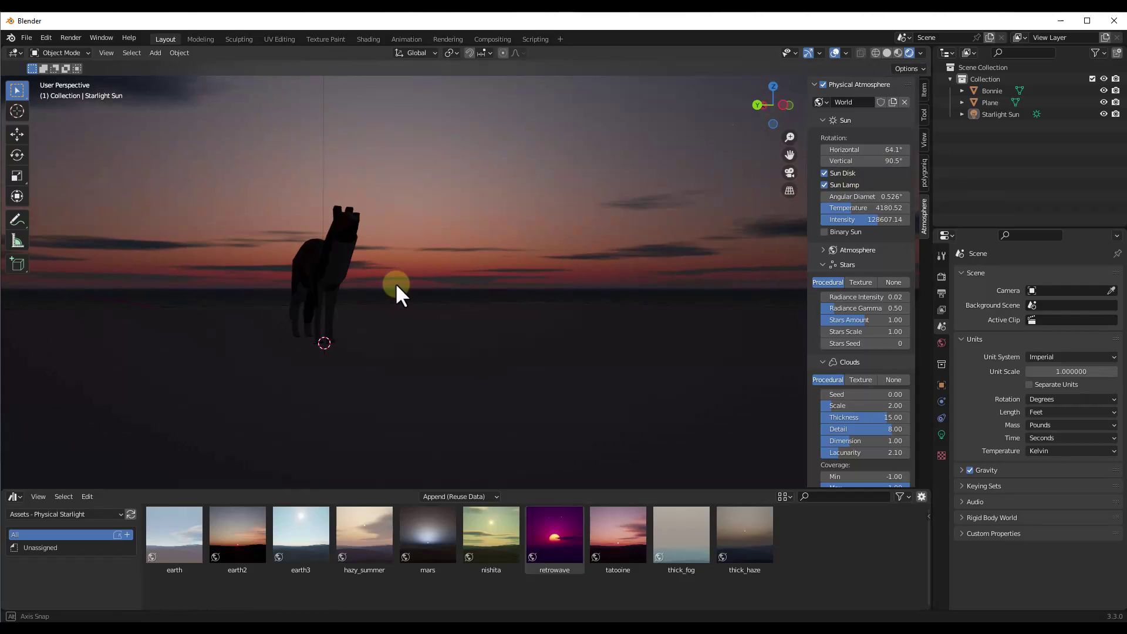
scroll(864, 317, "down", 1)
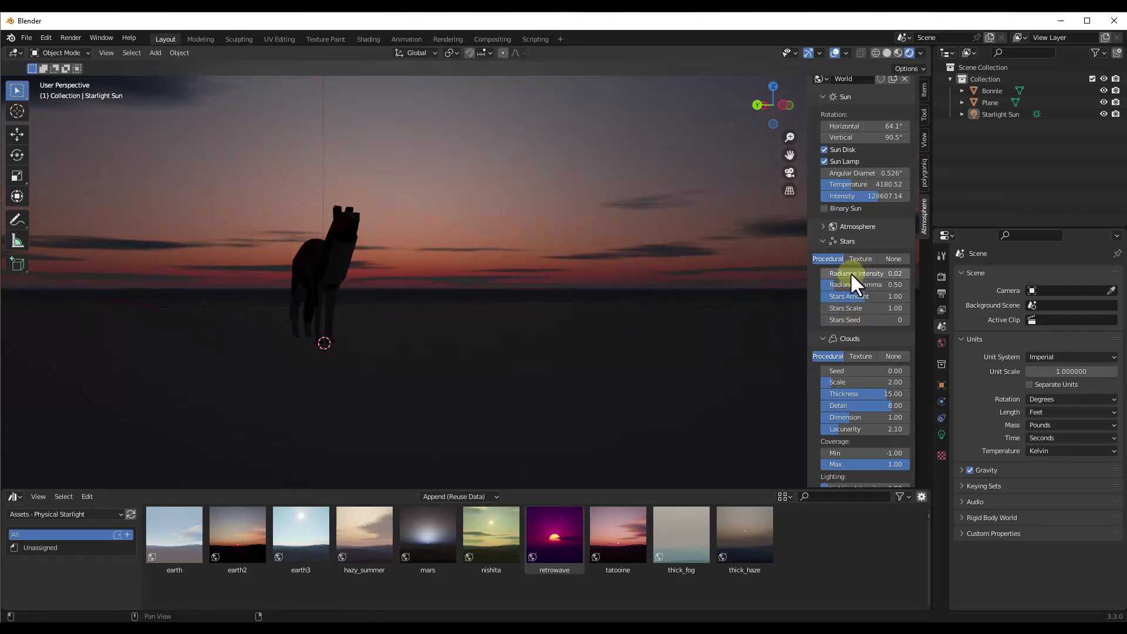
Step: Set star amount 1.53, radiance intensity 0.03, gamma 0.66, seed 167, and raise the sun to 82.1°
left_click_drag(862, 297, 899, 299)
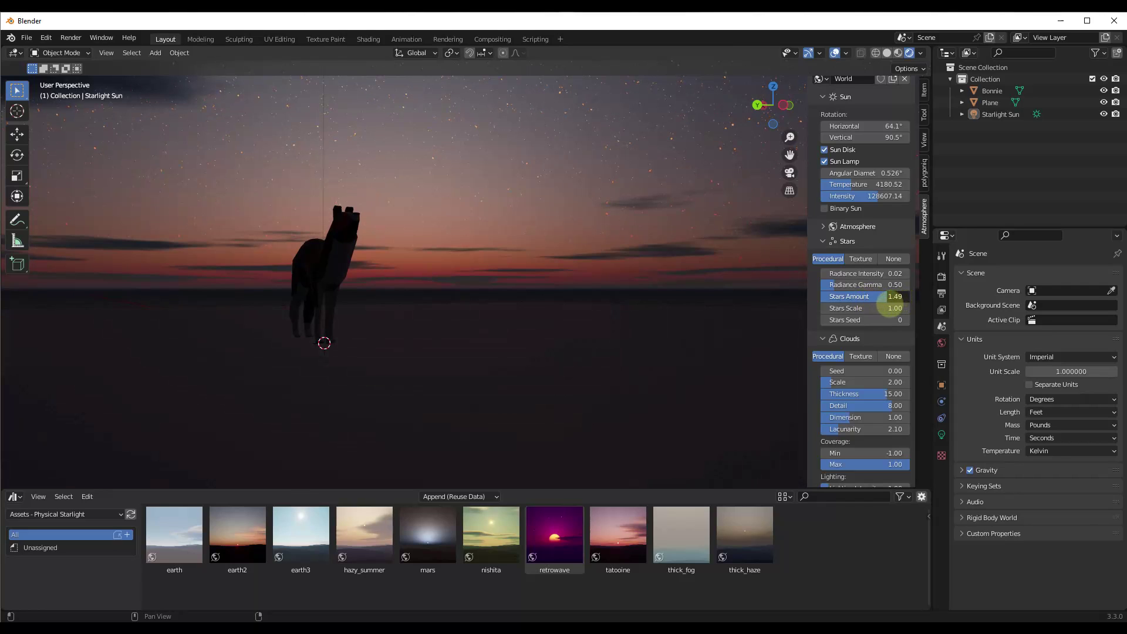
left_click_drag(892, 306, 895, 304)
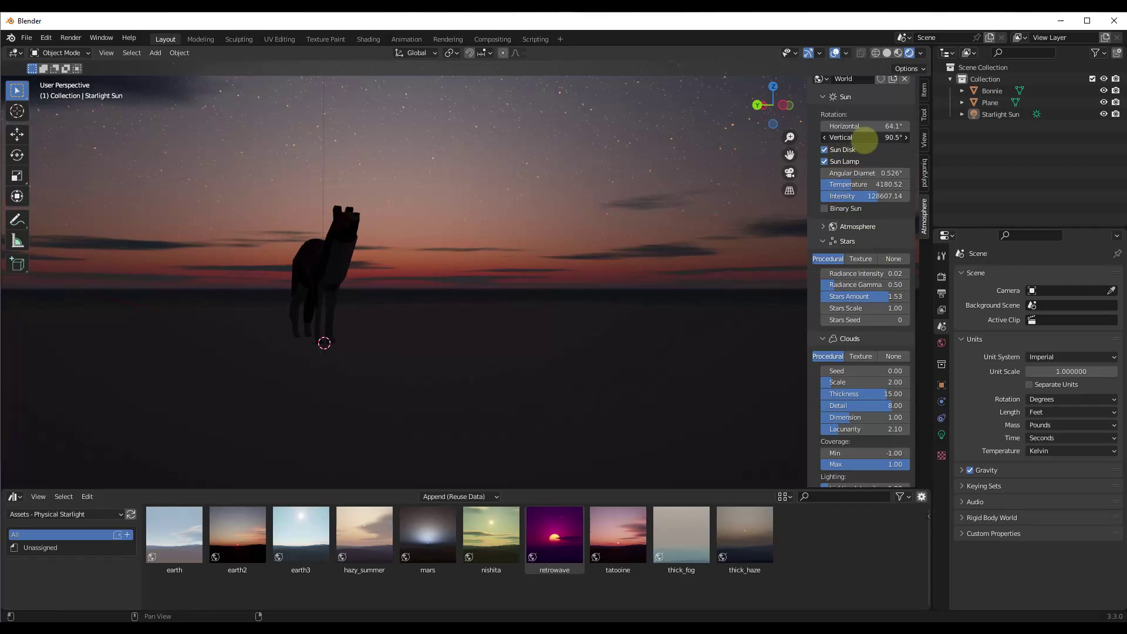
left_click_drag(873, 139, 875, 138)
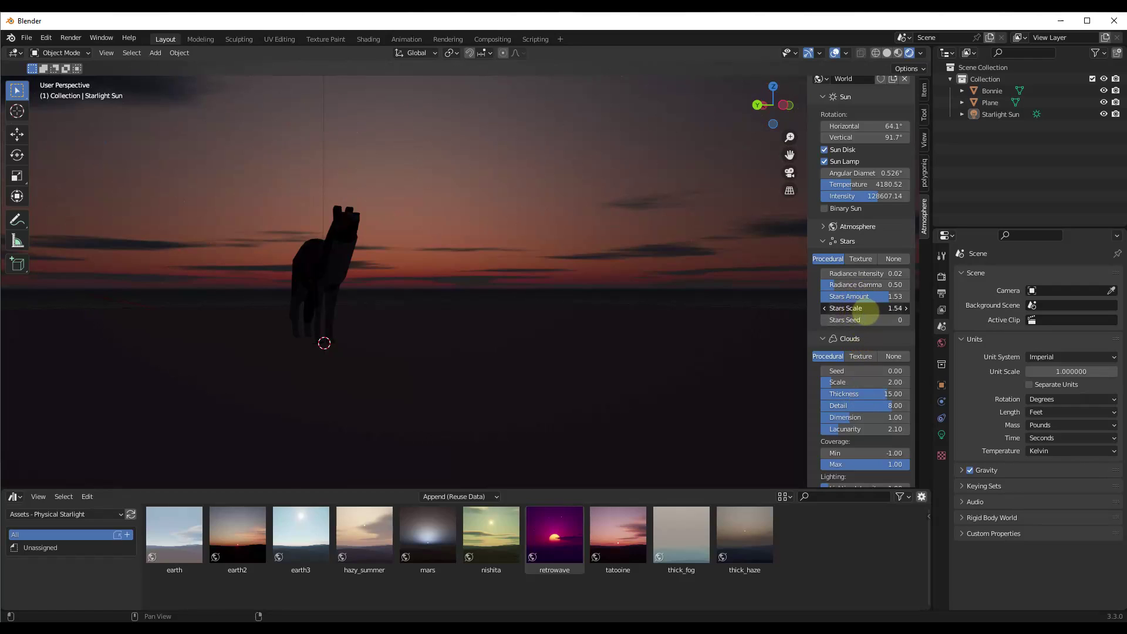
left_click_drag(882, 308, 850, 289)
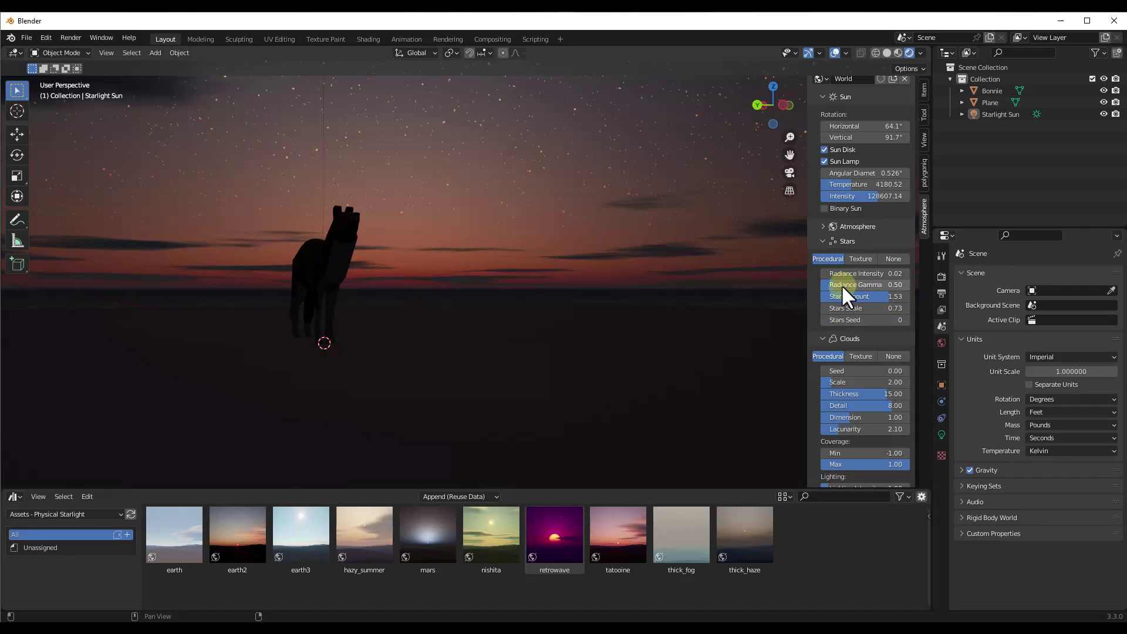
left_click_drag(846, 273, 880, 273)
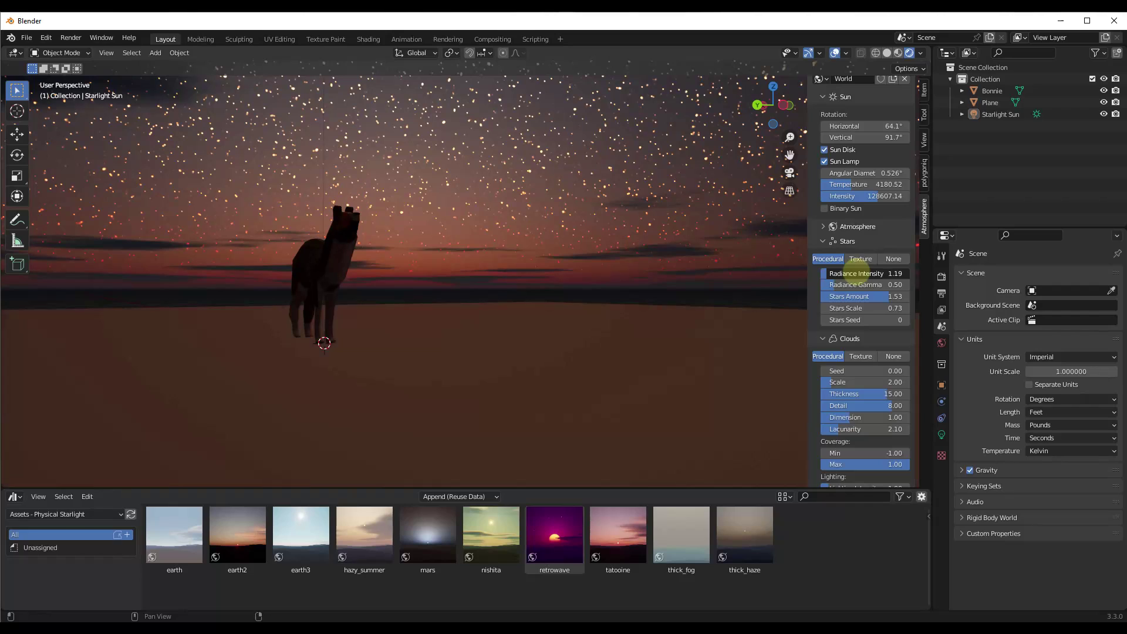
left_click_drag(856, 274, 856, 273)
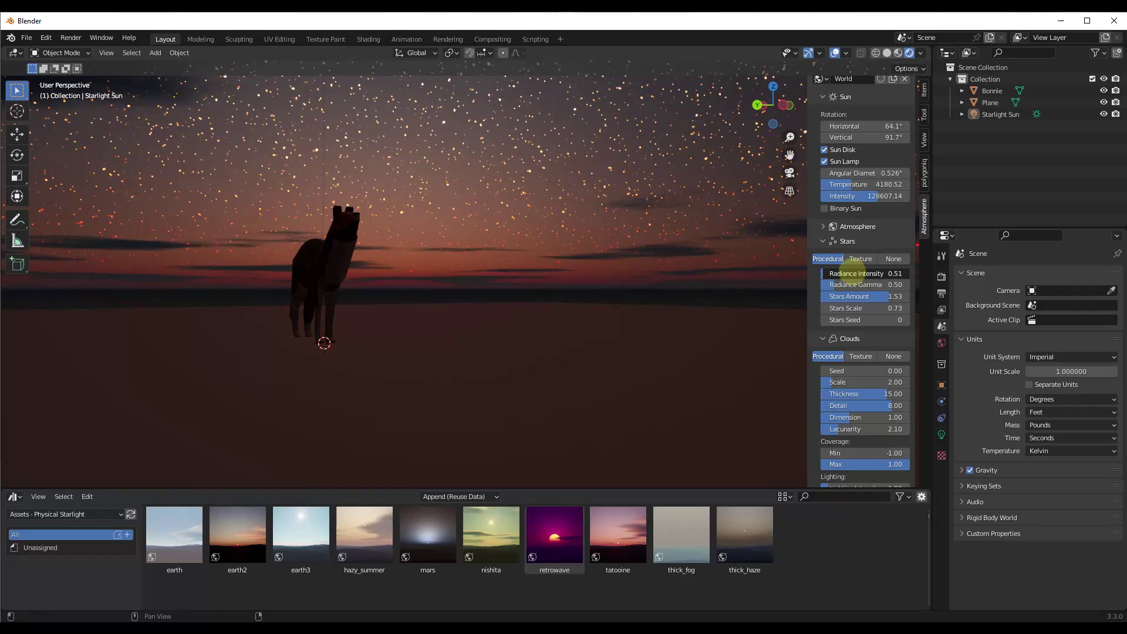
left_click_drag(856, 273, 834, 273)
left_click_drag(910, 319, 887, 346)
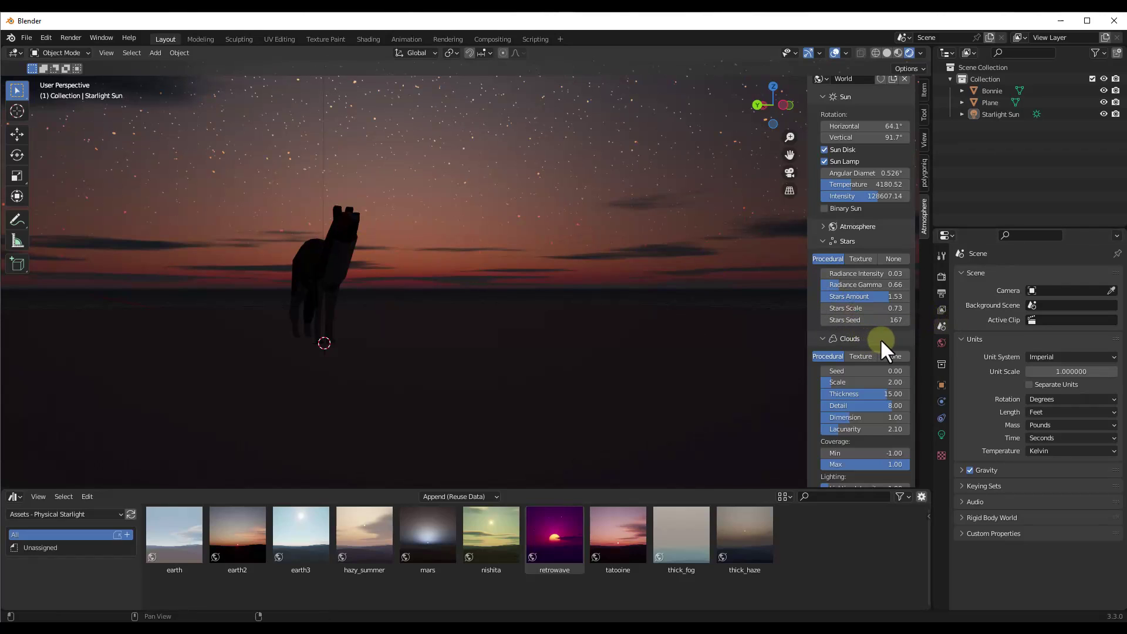
scroll(856, 234, "up", 2)
left_click_drag(851, 161, 798, 158)
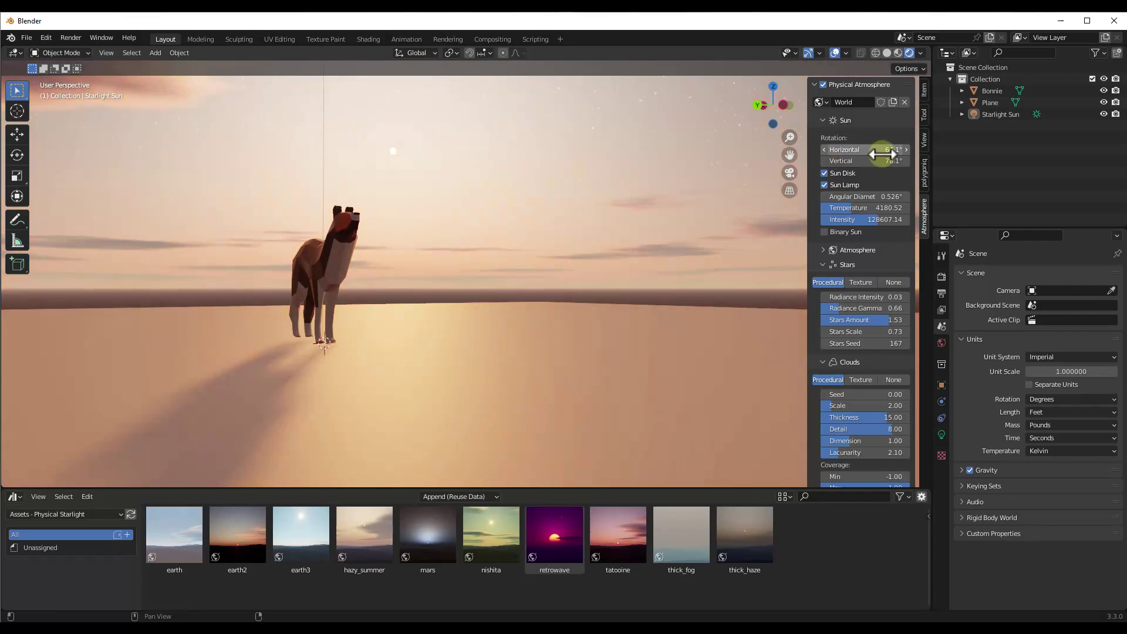
Step: Swing the sun horizontally to 83.2° and vary the cloud seed, detail and minimum coverage
left_click_drag(886, 147, 998, 151)
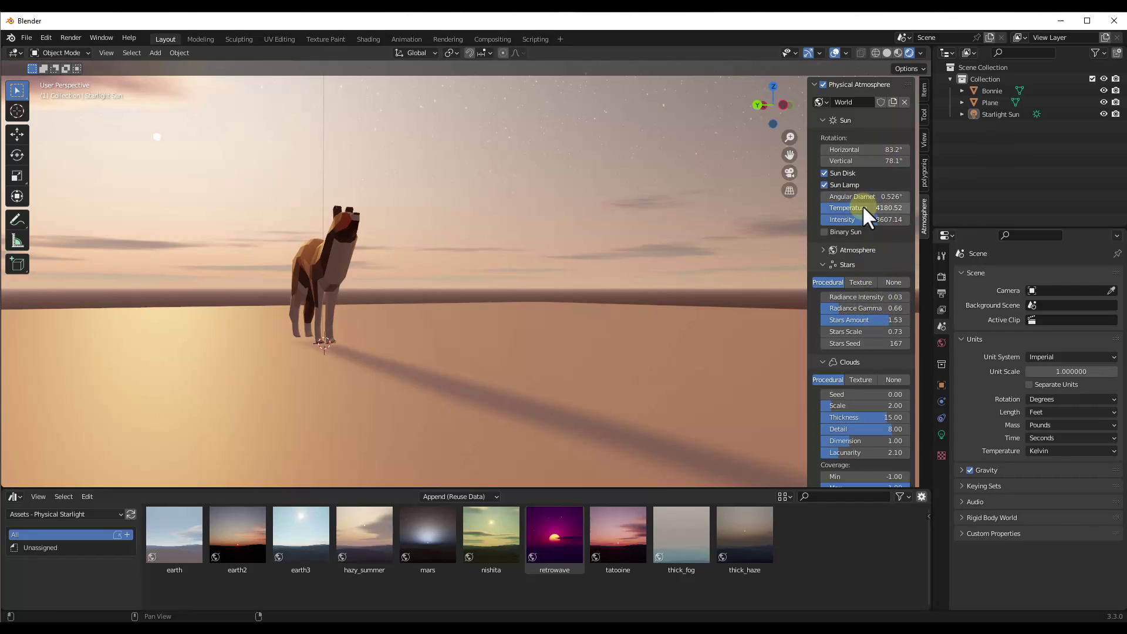
left_click(857, 250)
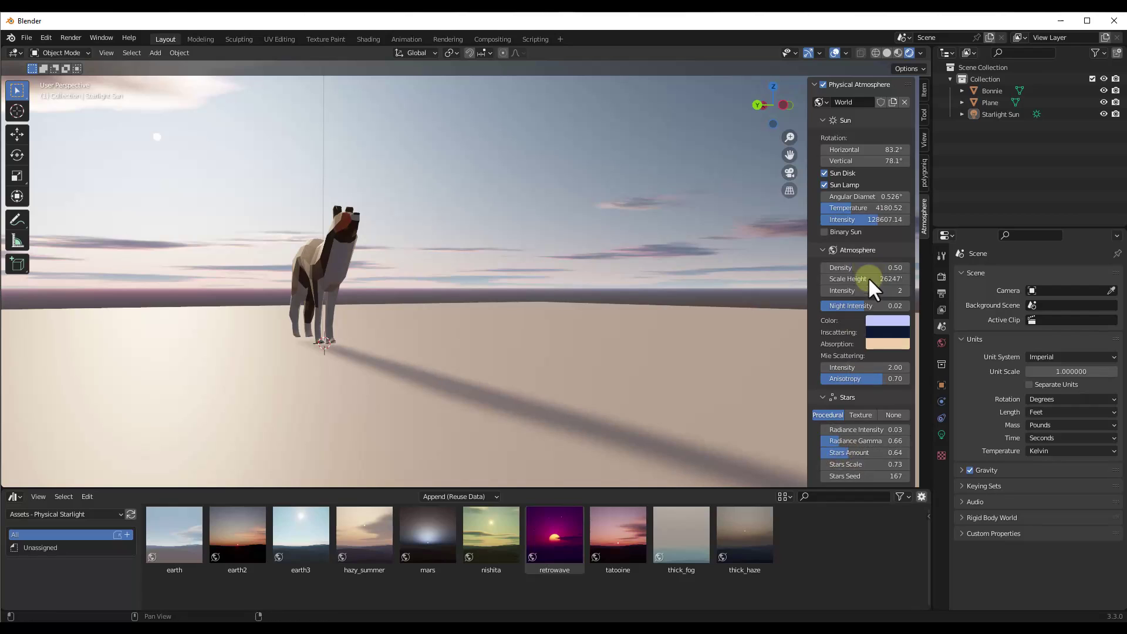
scroll(863, 270, "down", 10)
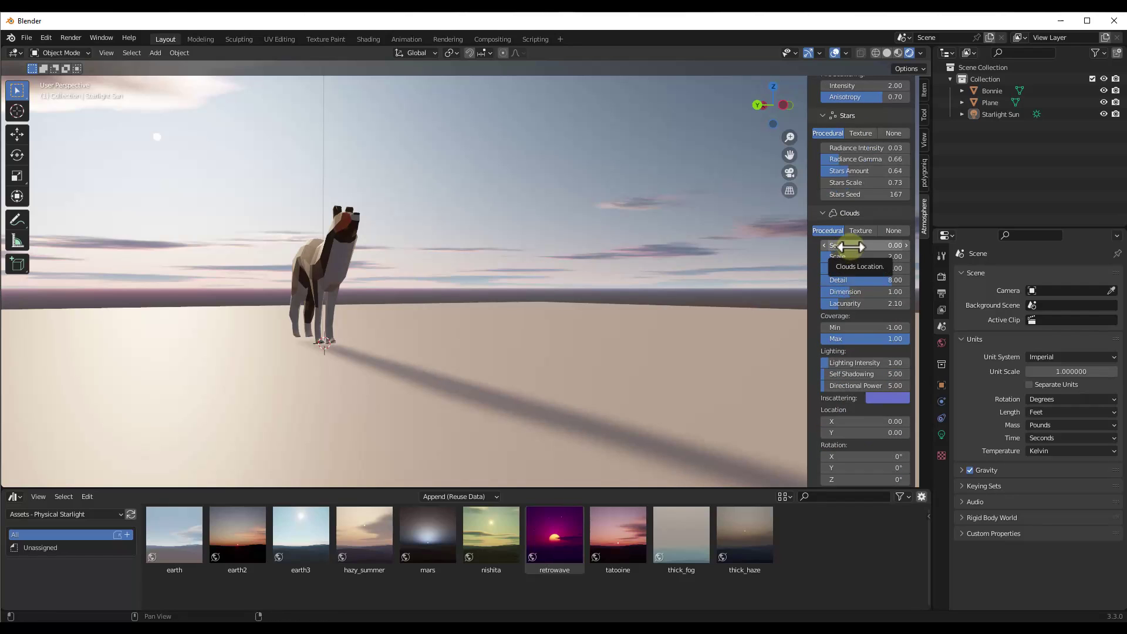
left_click_drag(850, 247, 893, 272)
mouse_move(833, 329)
left_mouse_down()
mouse_move(849, 327)
mouse_move(800, 329)
mouse_move(841, 344)
left_mouse_up()
Step: Set cloud Coverage Max to 1.25, try 3, then undo back to 1.25
left_click(871, 340)
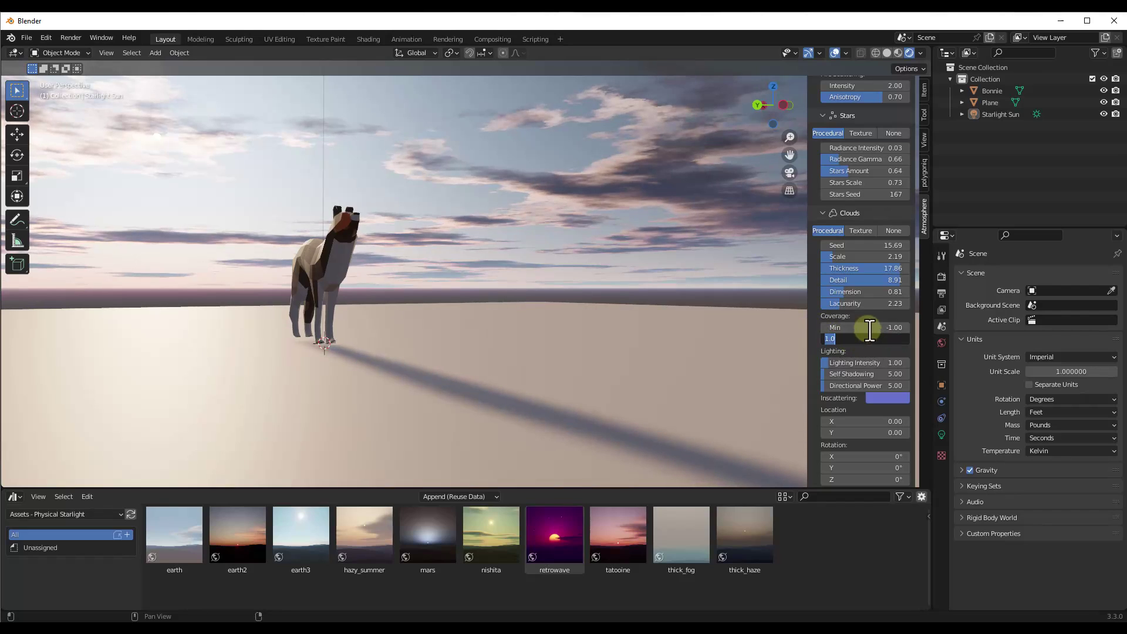
type("1.25")
key("Return")
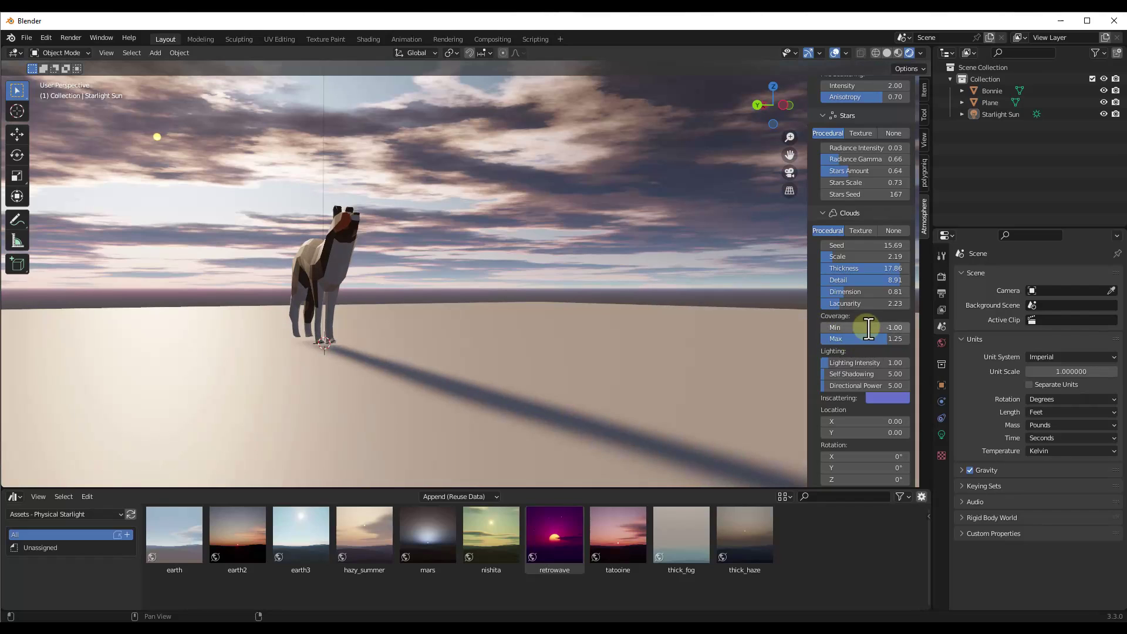
left_click(861, 339)
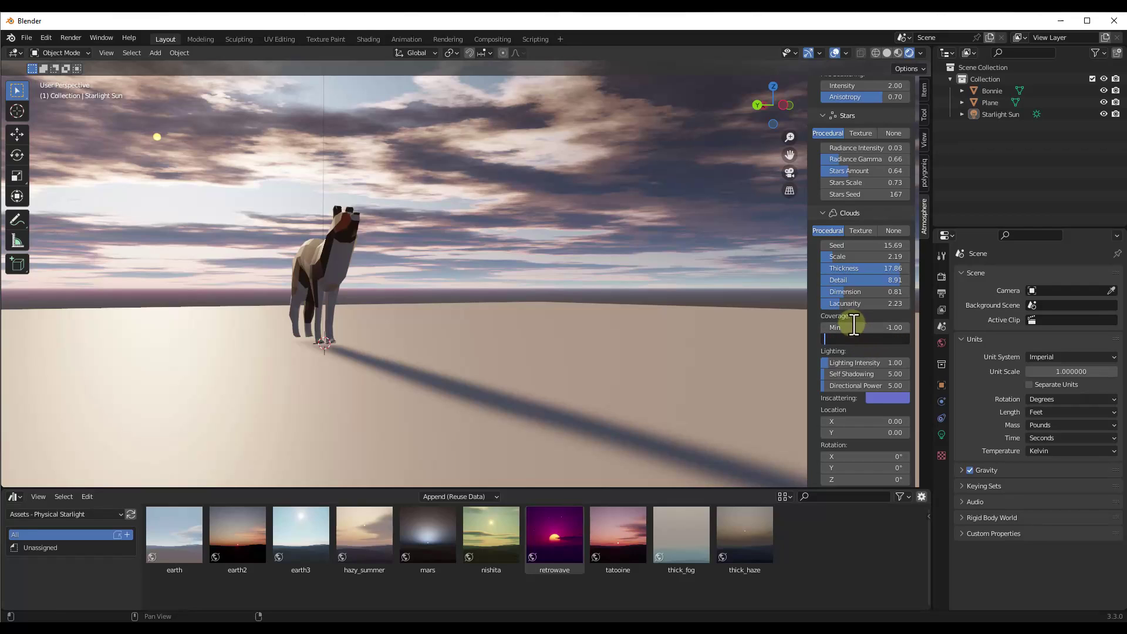
type("3")
key("Return")
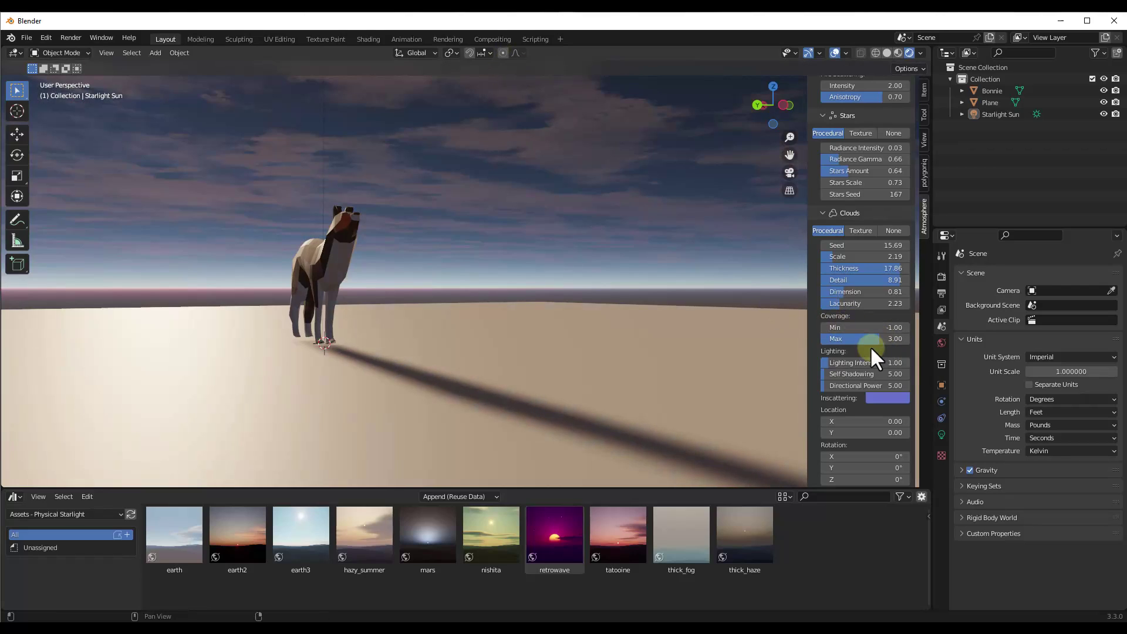
key("ctrl+z")
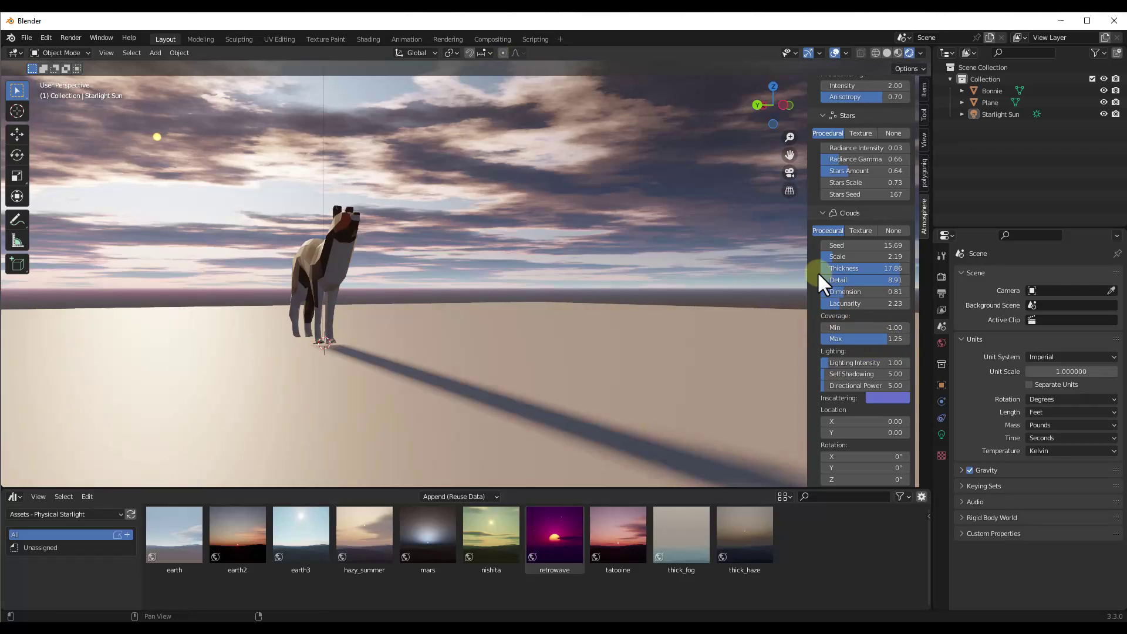
Step: Change the cloud seed to 18.03 and offset the clouds' location in the sky
left_click_drag(833, 245, 893, 252)
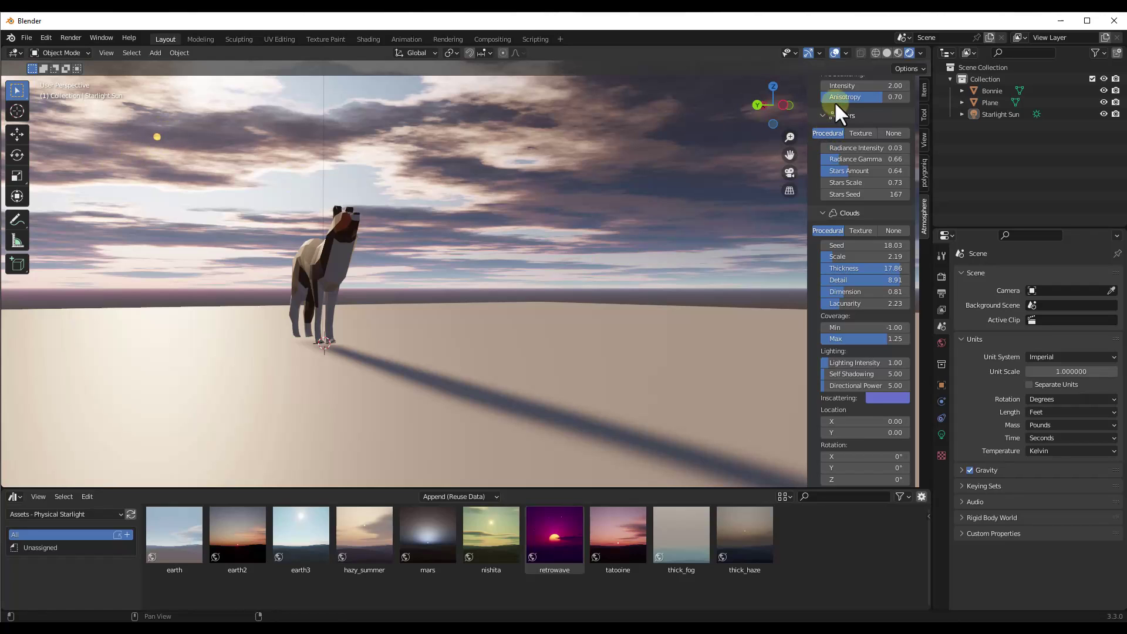
scroll(877, 320, "down", 7)
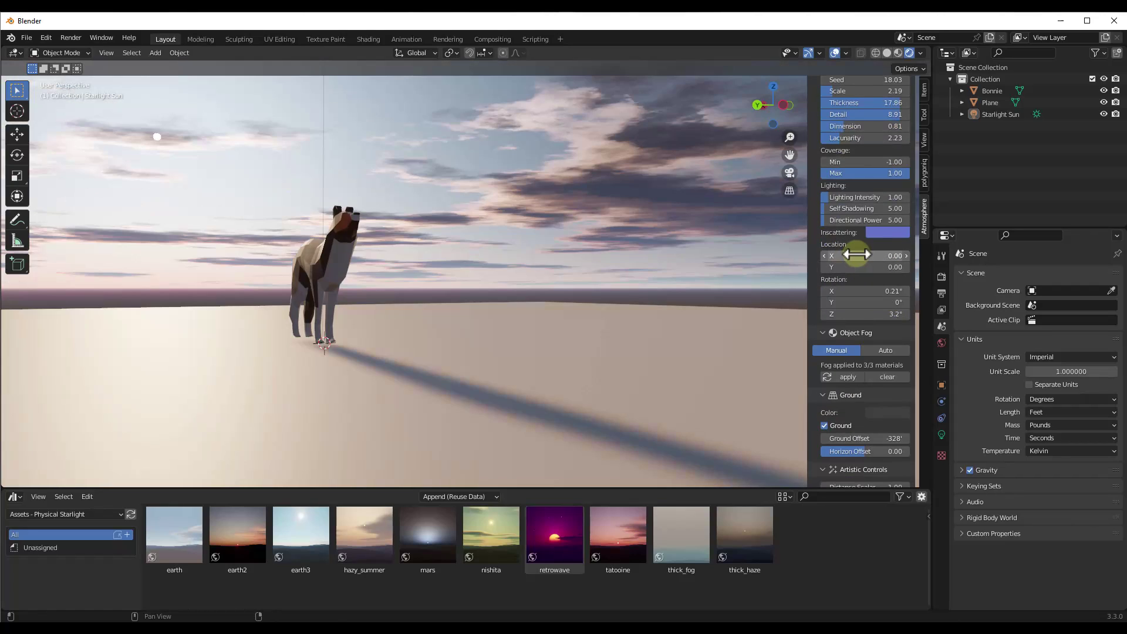
left_click_drag(856, 255, 863, 319)
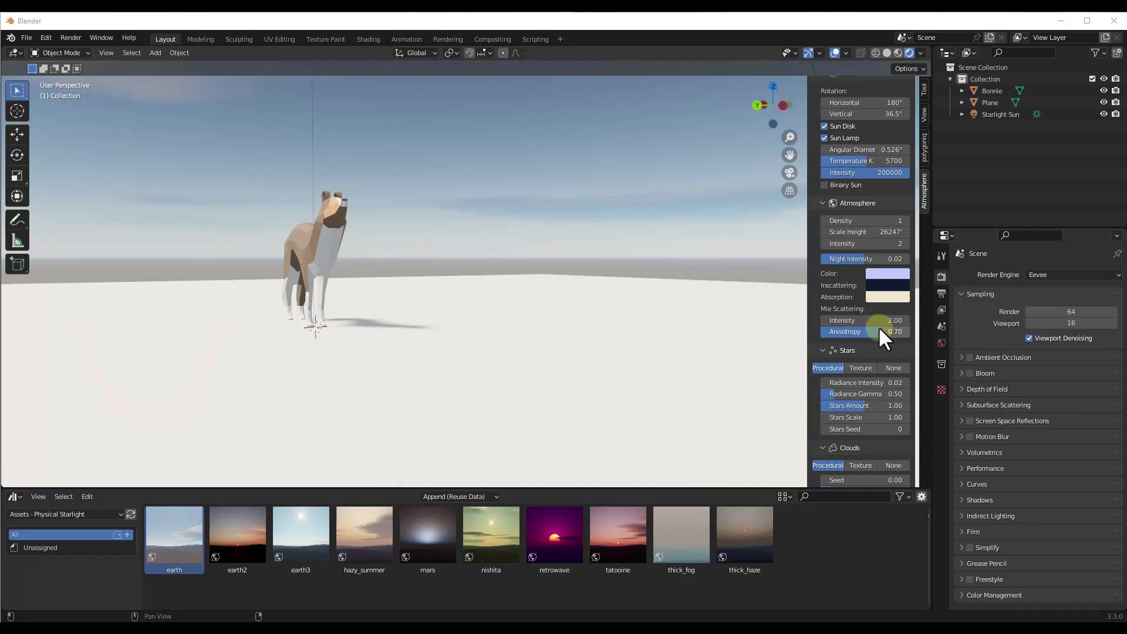
Step: Apply the hazy_summer sky preset, then the tatooine preset, to the world
scroll(871, 323, "down", 8)
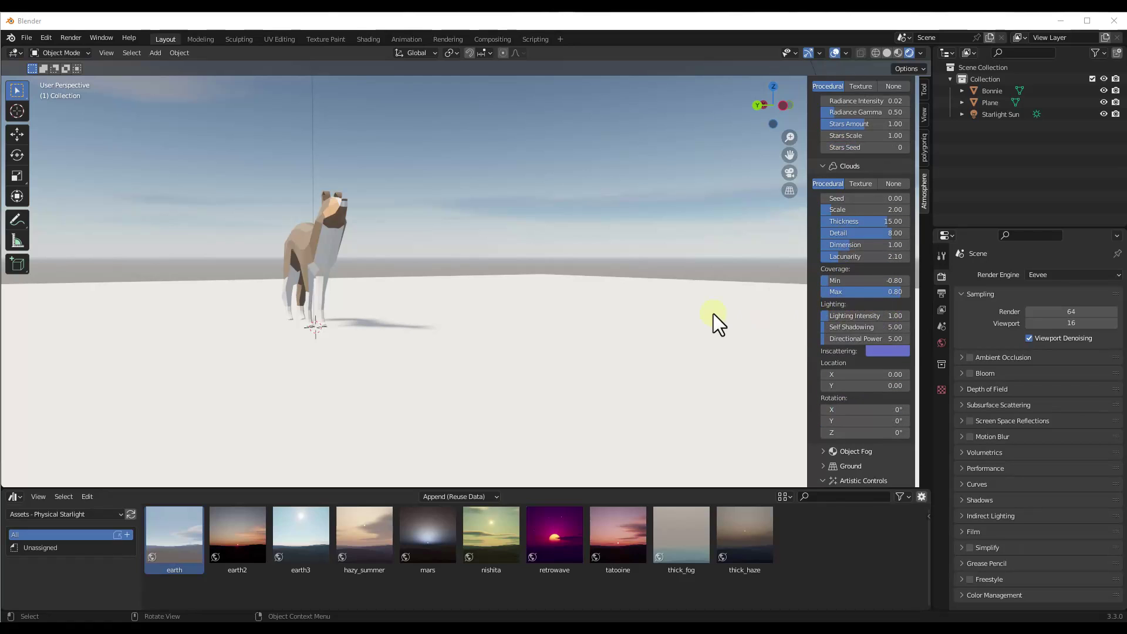
middle_click_drag(410, 312, 407, 310)
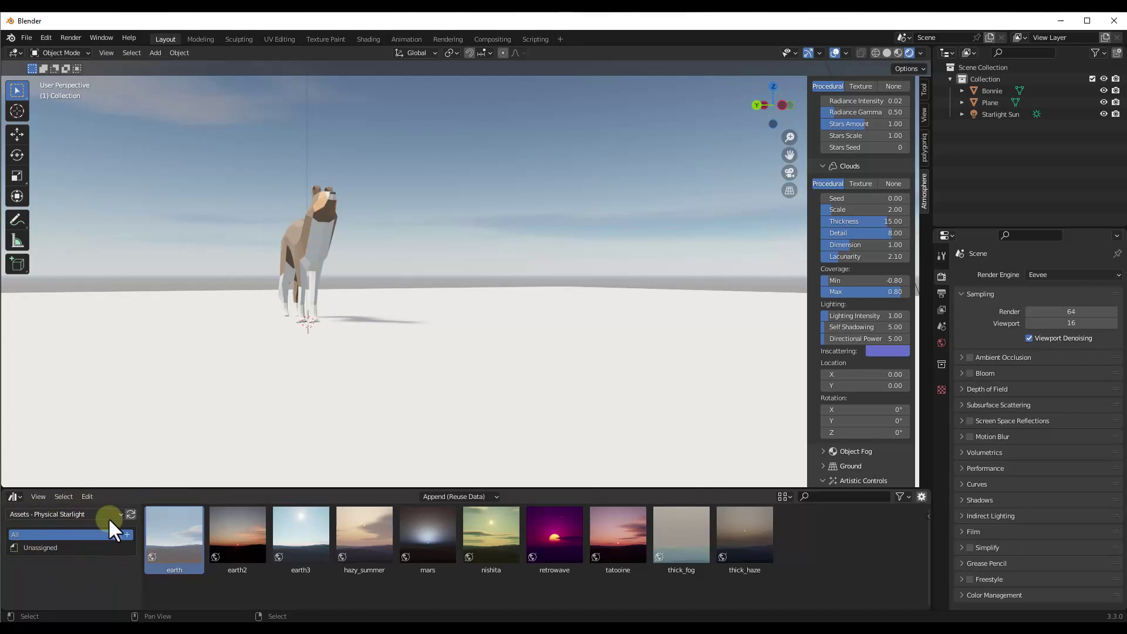
left_click_drag(372, 544, 423, 198)
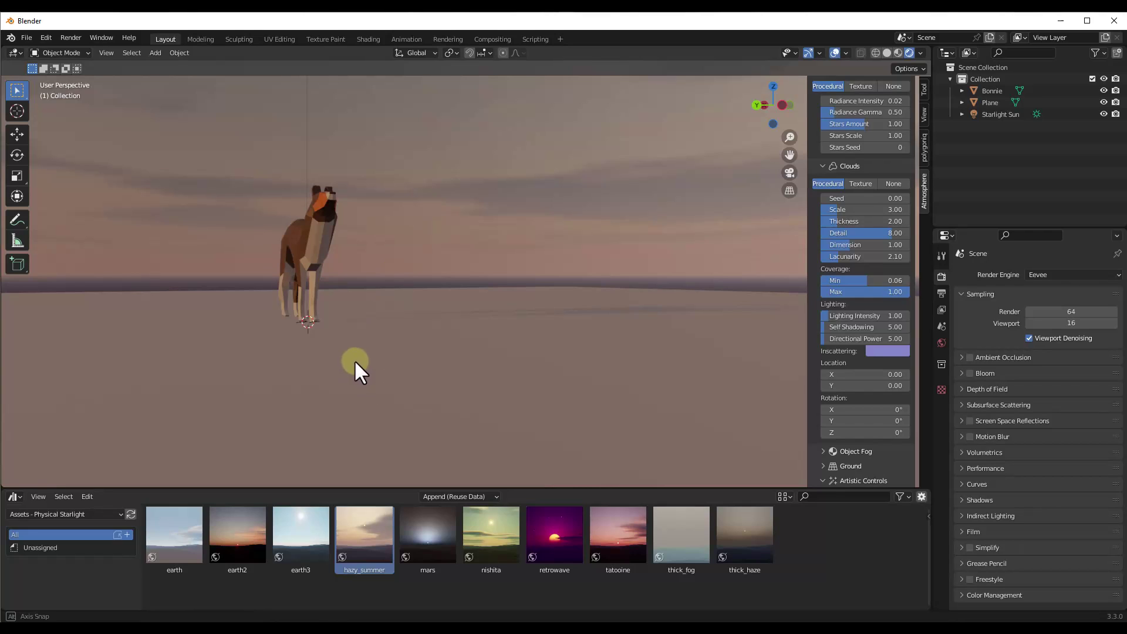
middle_click_drag(354, 359, 355, 359)
left_click_drag(625, 529, 477, 232)
Step: Orbit to view the dog from its side and apply the mars sky preset
middle_click_drag(332, 254, 664, 258)
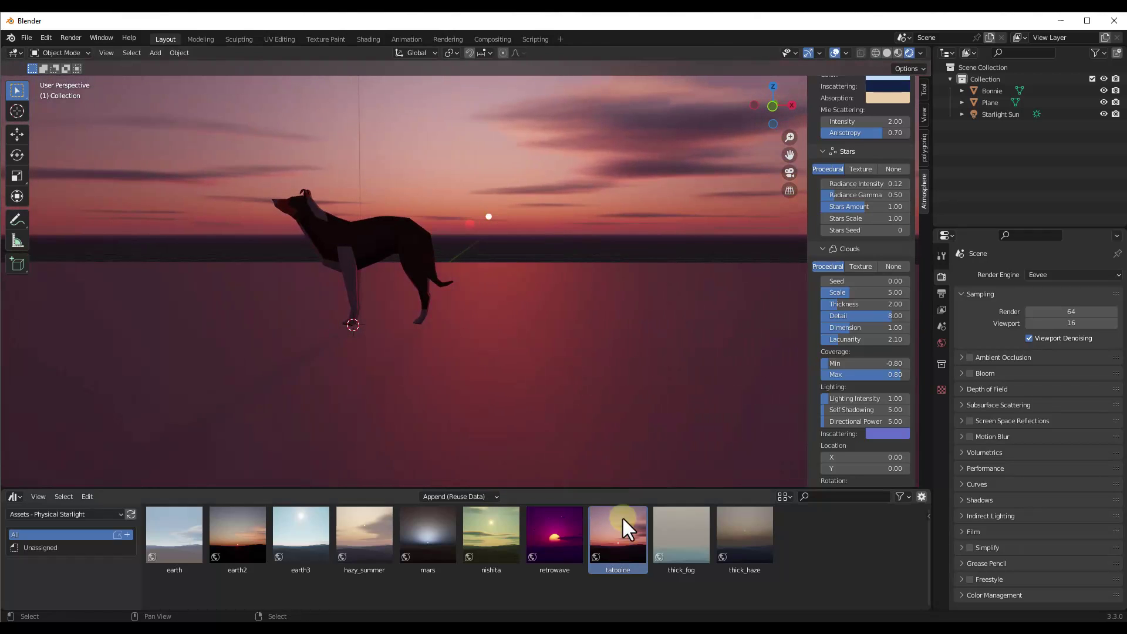
middle_click_drag(461, 306, 489, 248)
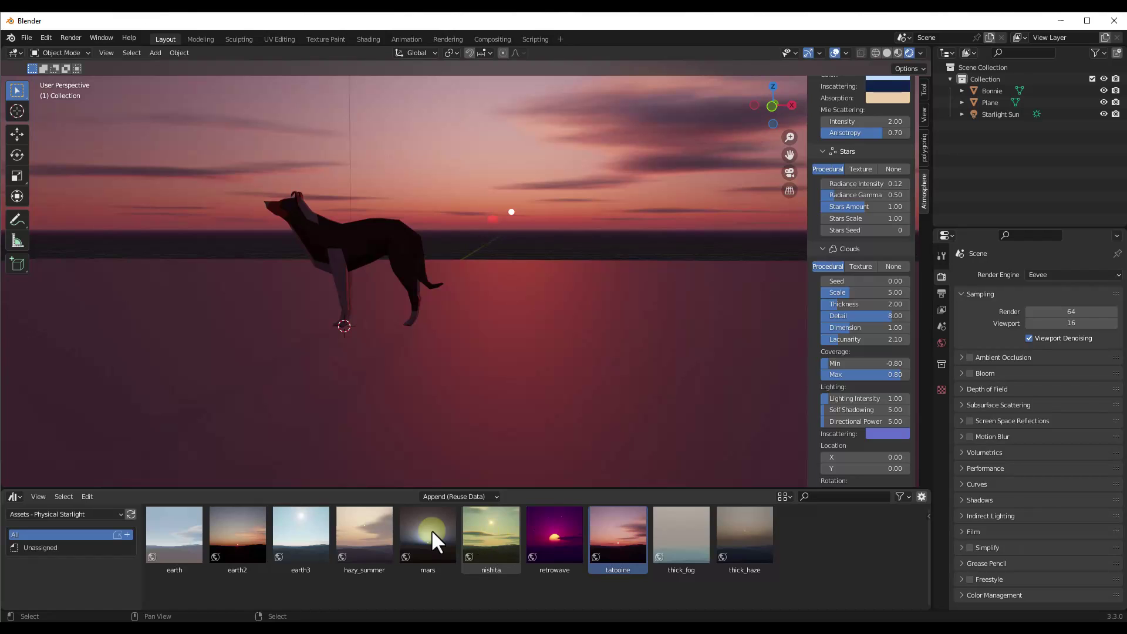
left_click_drag(432, 529, 597, 168)
Step: Apply the thick_haze and then earth3 sky presets, orbiting after each, and select nishita
middle_click_drag(625, 250, 654, 264)
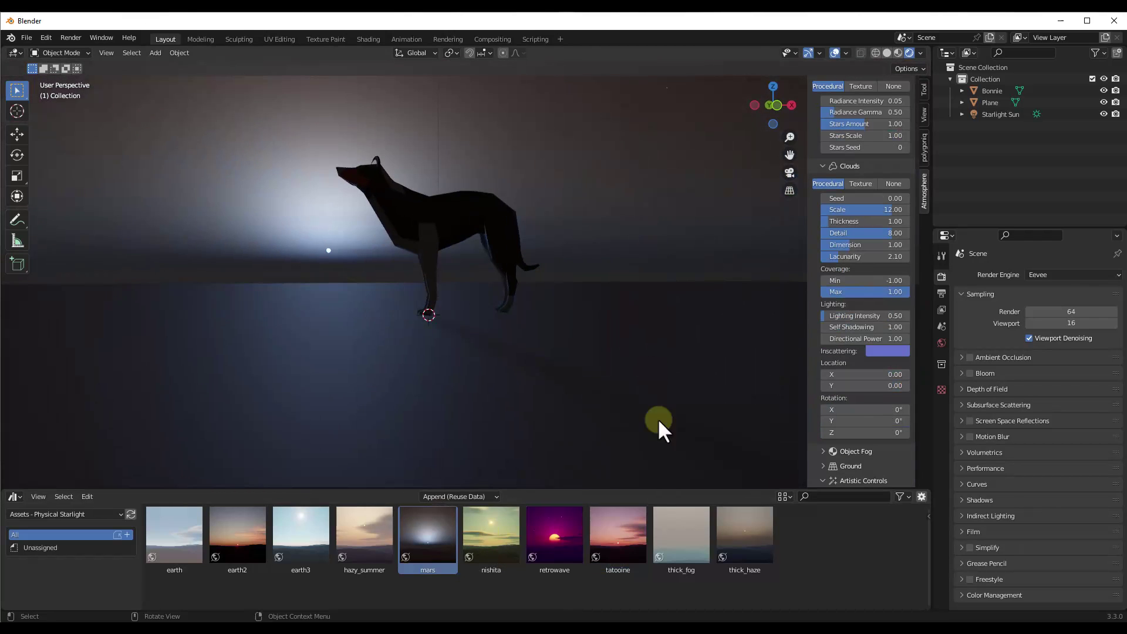
left_click_drag(743, 537, 600, 182)
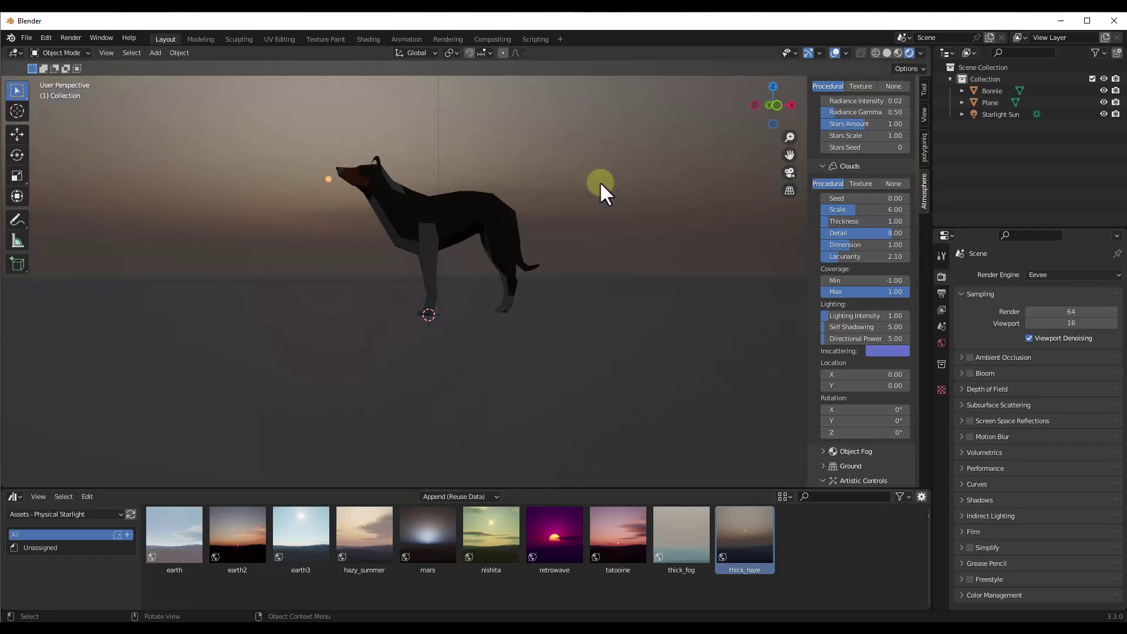
mouse_move(573, 282)
middle_mouse_down()
mouse_move(590, 273)
mouse_move(569, 275)
middle_mouse_up()
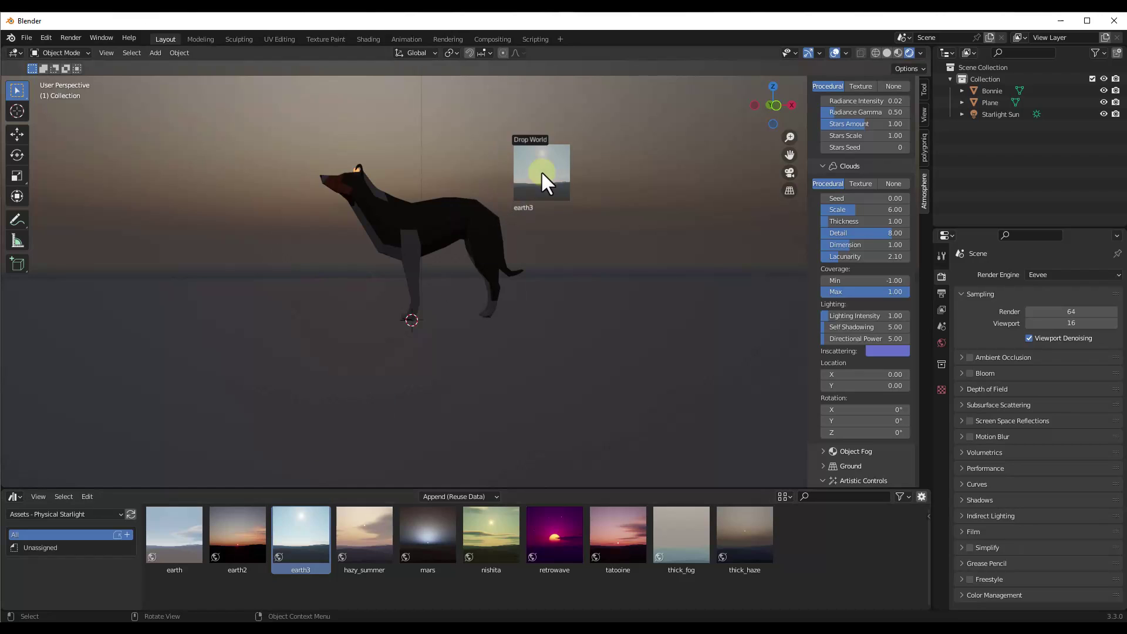
left_click_drag(541, 171, 543, 174)
middle_click_drag(632, 302, 469, 338)
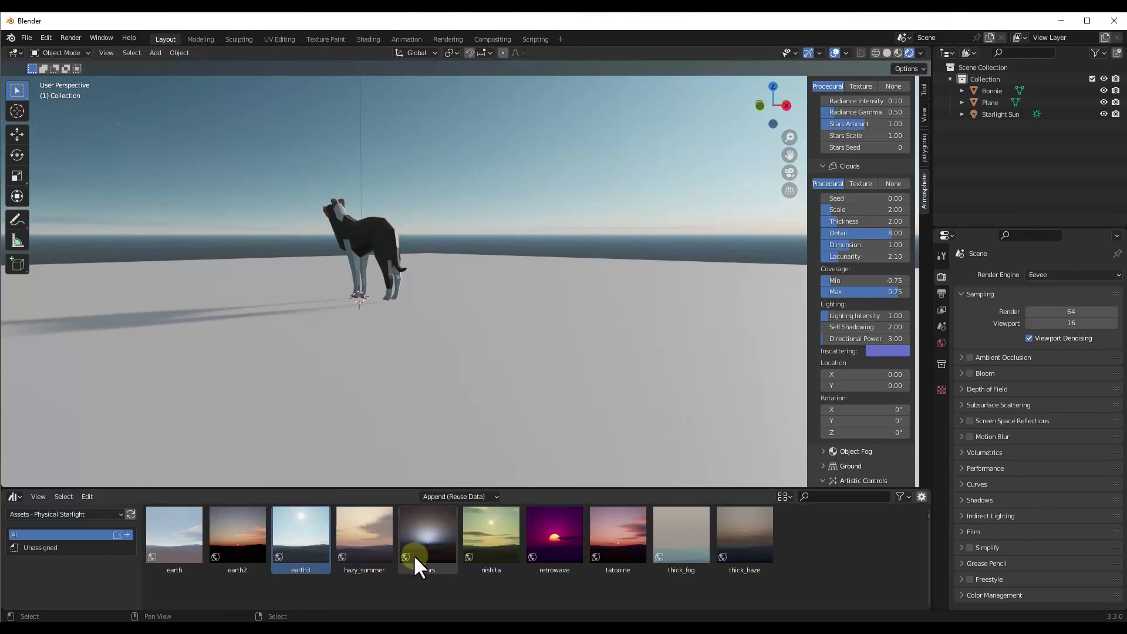
left_click(498, 539)
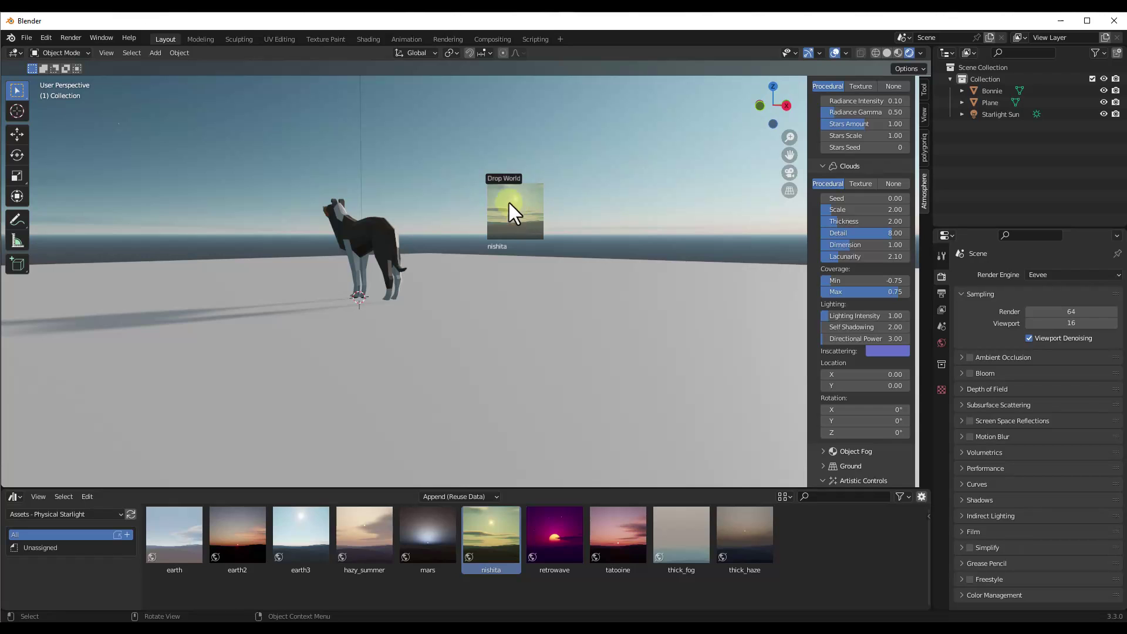